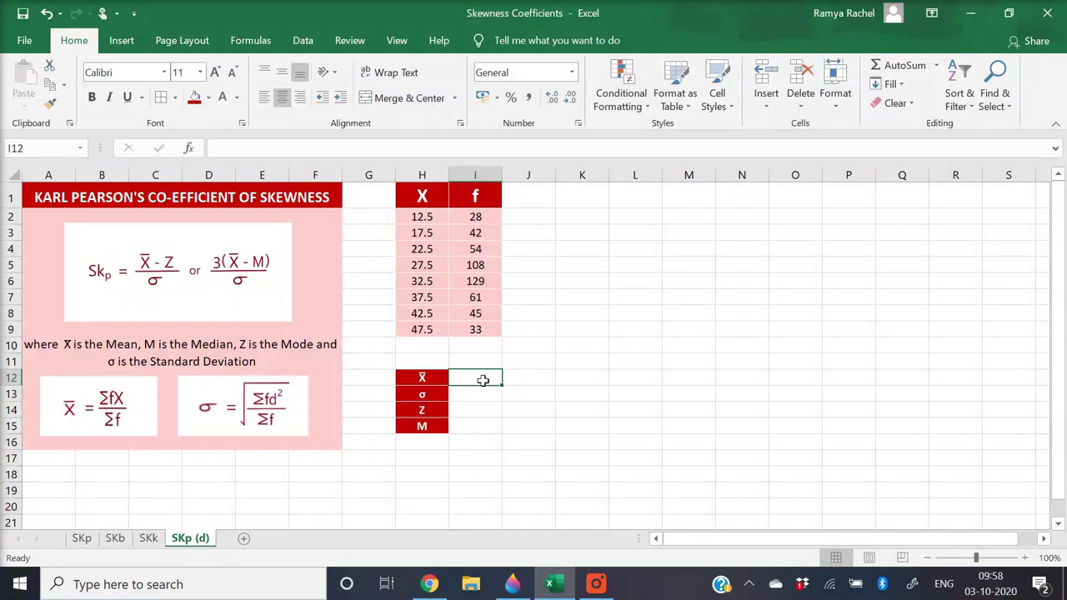
Label column J with the header fX.
{"action": "left_click", "coordinate": [528, 197]}
{"action": "type", "text": "fX"}
{"action": "key", "text": "Return"}
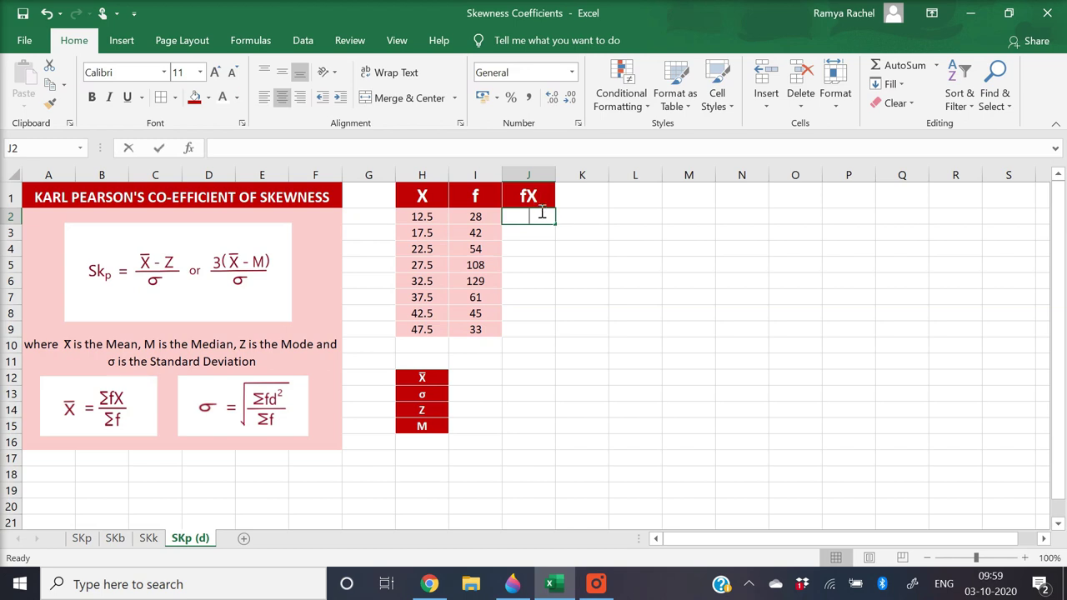
Fill J2:J9 with =I2*H2, giving fX values from 350 to 1567.5.
{"action": "type", "text": "="}
{"action": "left_click", "coordinate": [466, 218]}
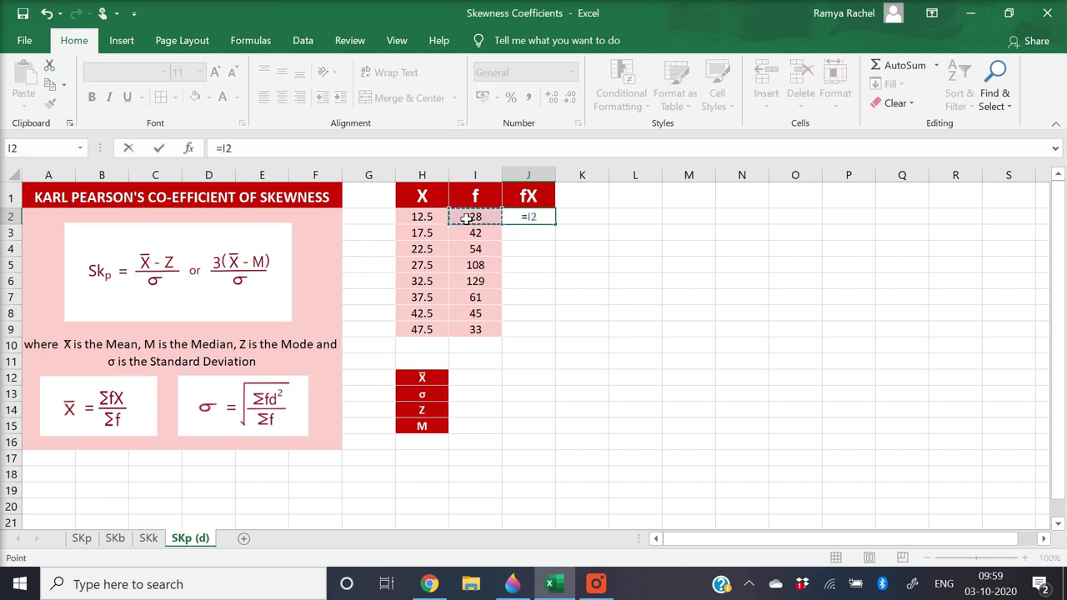
{"action": "type", "text": "*"}
{"action": "left_click", "coordinate": [428, 215]}
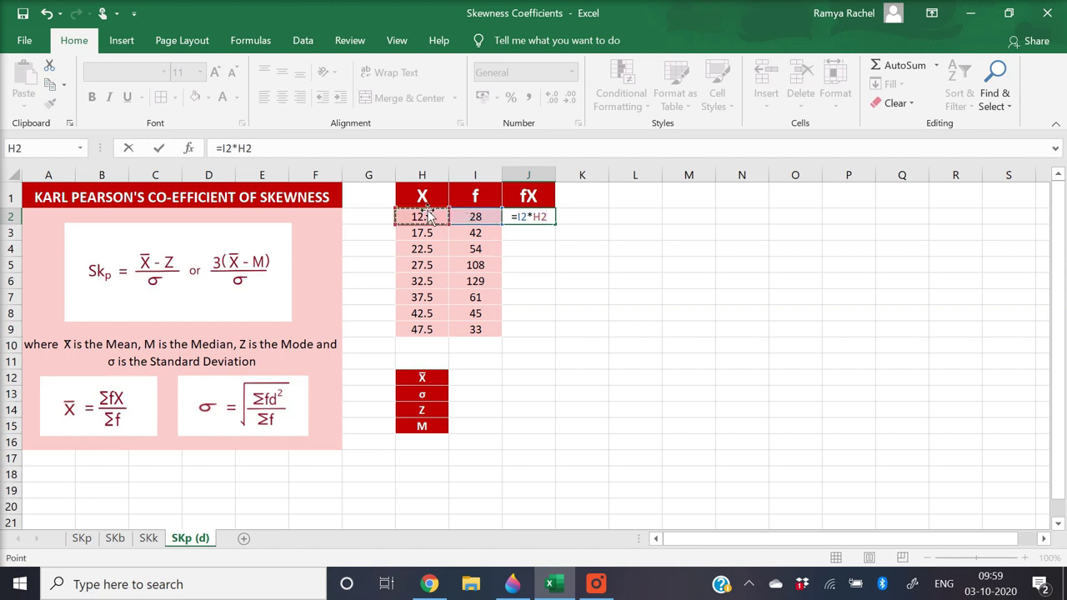
{"action": "key", "text": "Return"}
{"action": "left_click", "coordinate": [542, 216]}
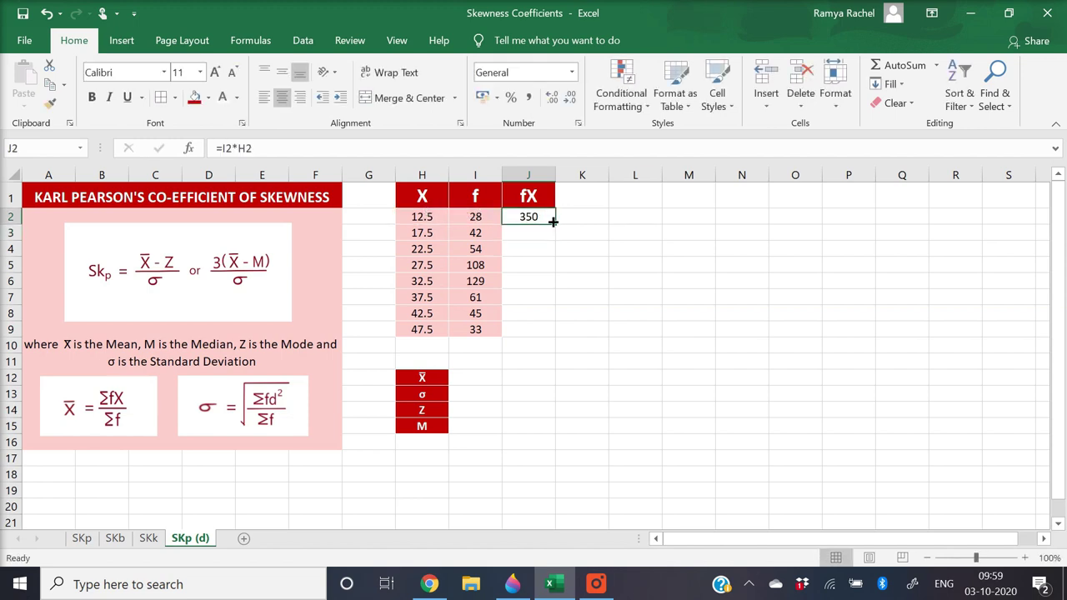
{"action": "double_click", "coordinate": [554, 223]}
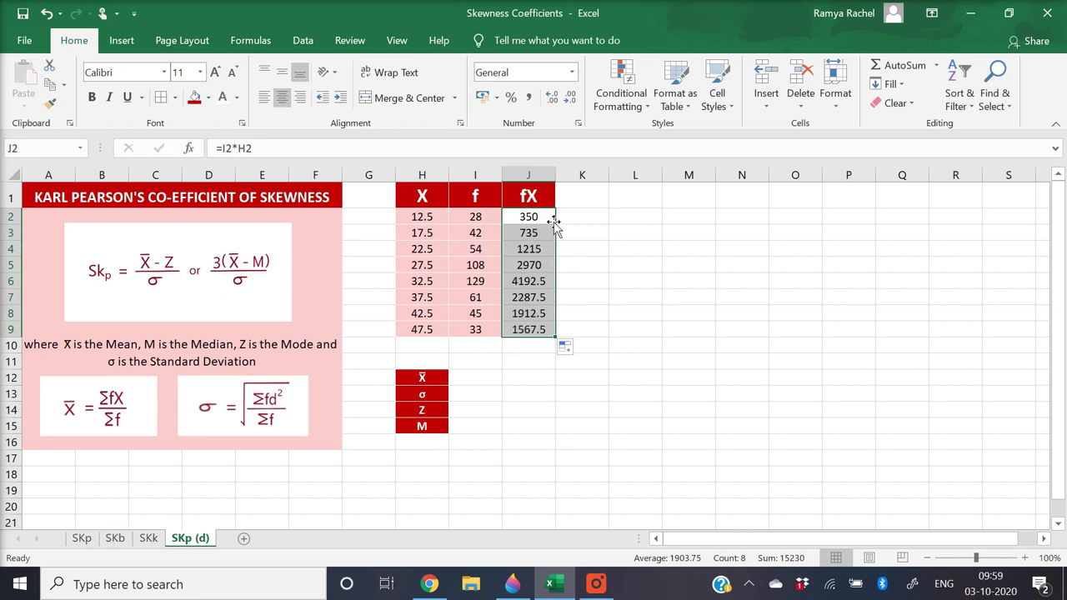
{"action": "key", "text": "Right"}
{"action": "key", "text": "Right"}
{"action": "key", "text": "Right"}
{"action": "key", "text": "Down"}
{"action": "key", "text": "Down"}
{"action": "key", "text": "Down"}
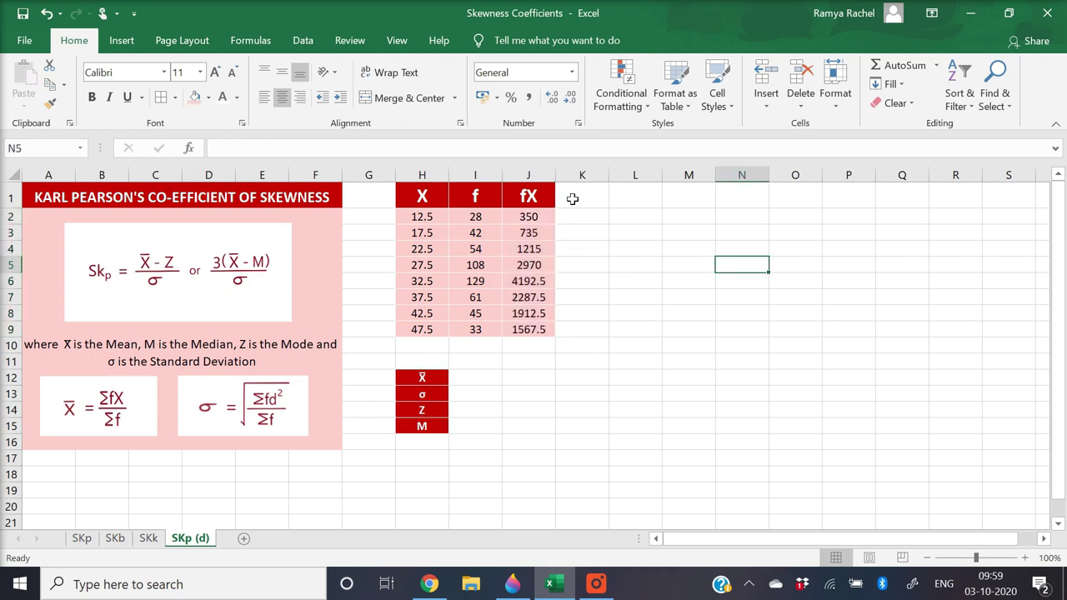
AutoSum frequencies in I10 (500), style it red, and extend to J10 for 15230.
{"action": "left_click", "coordinate": [482, 343]}
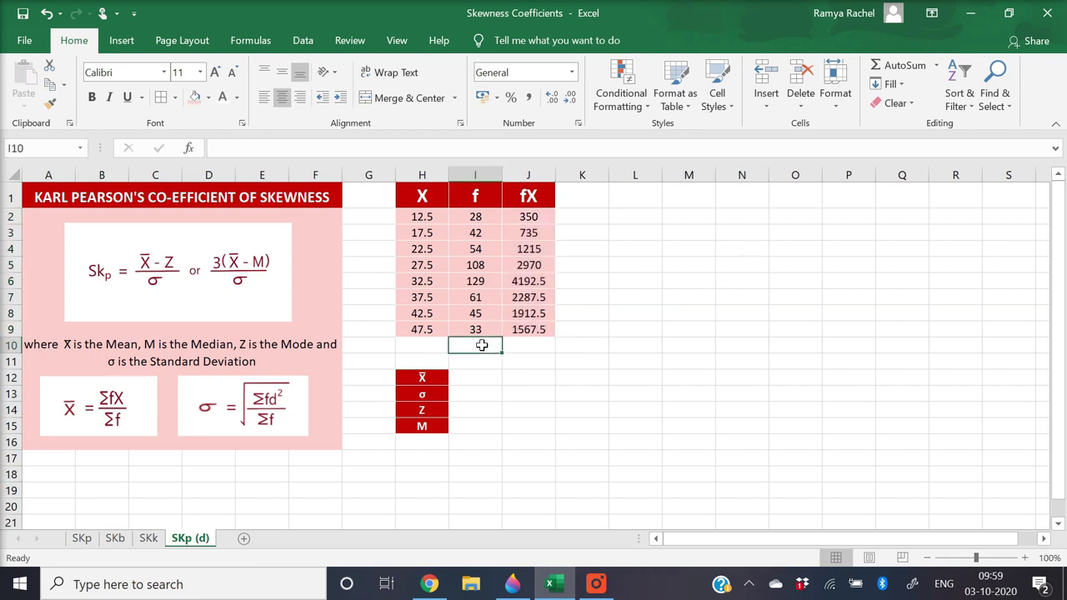
{"action": "left_click", "coordinate": [902, 70]}
{"action": "key", "text": "Return"}
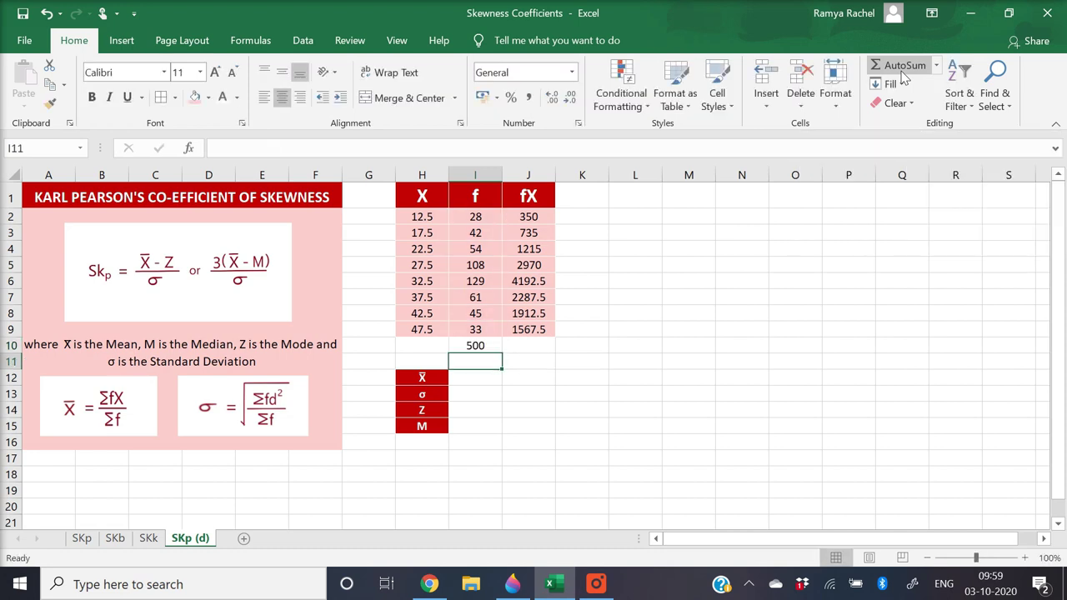
{"action": "left_click", "coordinate": [481, 348]}
{"action": "left_click", "coordinate": [476, 376]}
{"action": "left_click", "coordinate": [476, 345]}
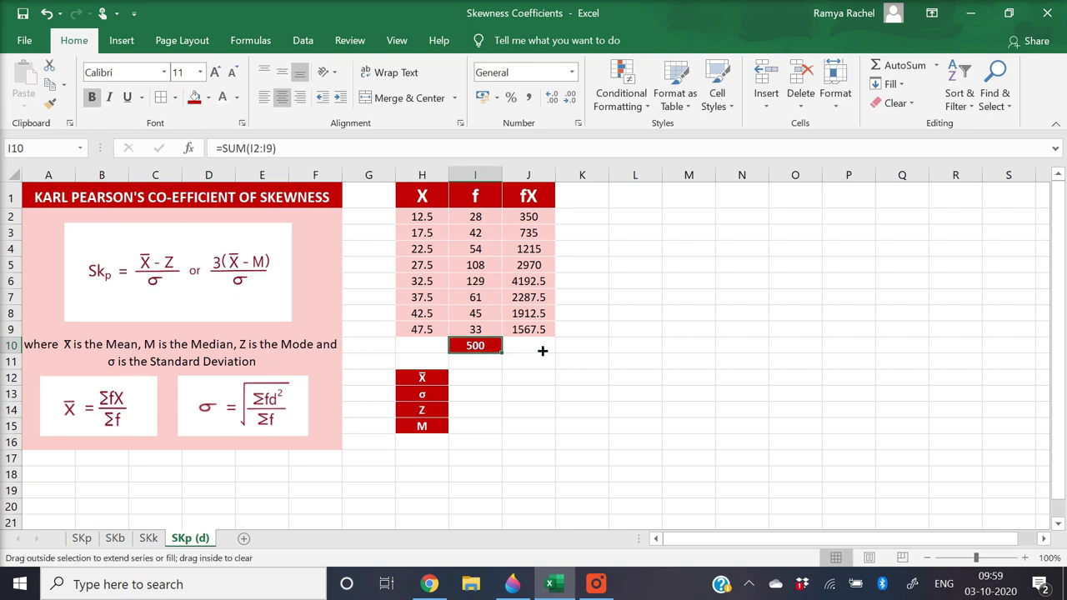
{"action": "left_click_drag", "start_coordinate": [503, 354], "coordinate": [544, 348]}
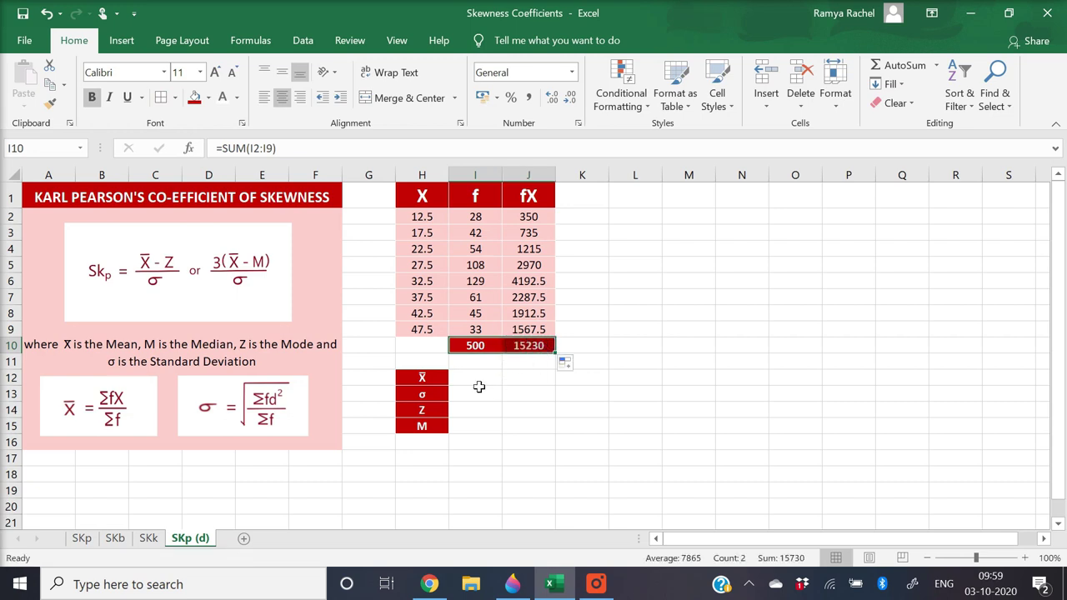
{"action": "left_click", "coordinate": [540, 344]}
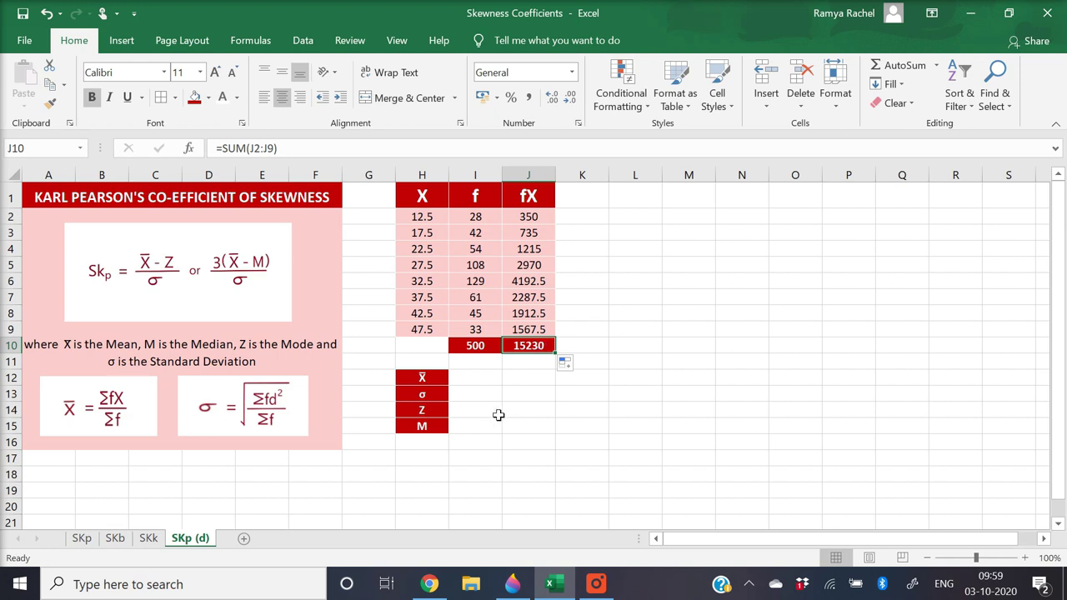
Enter =J10/I10 in I12 to compute the mean X̄.
{"action": "left_click", "coordinate": [474, 378]}
{"action": "type", "text": "="}
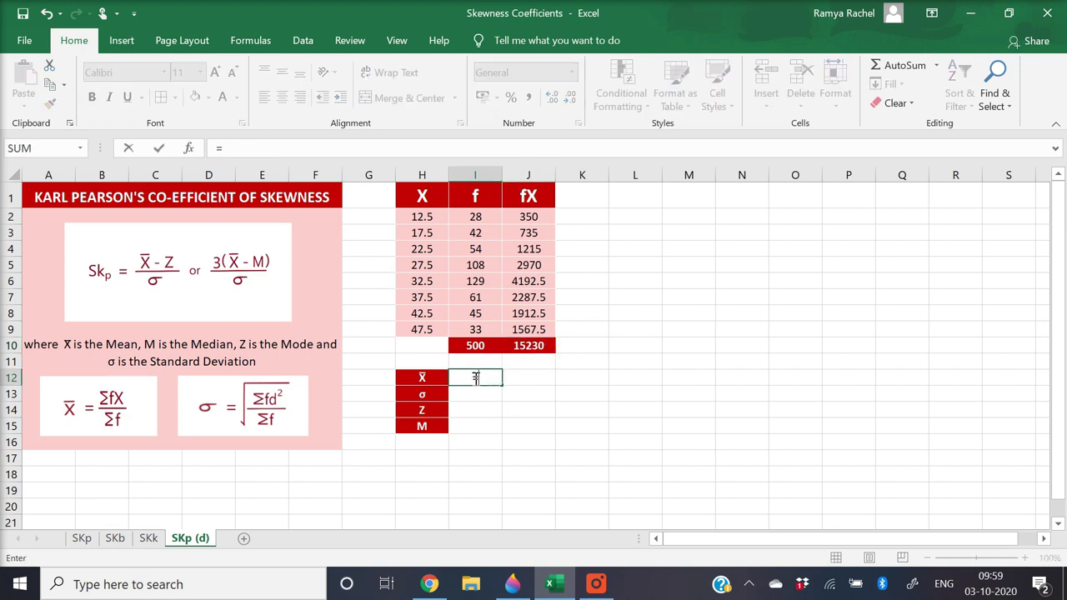
{"action": "left_click", "coordinate": [531, 341]}
{"action": "type", "text": "/"}
{"action": "left_click", "coordinate": [487, 345]}
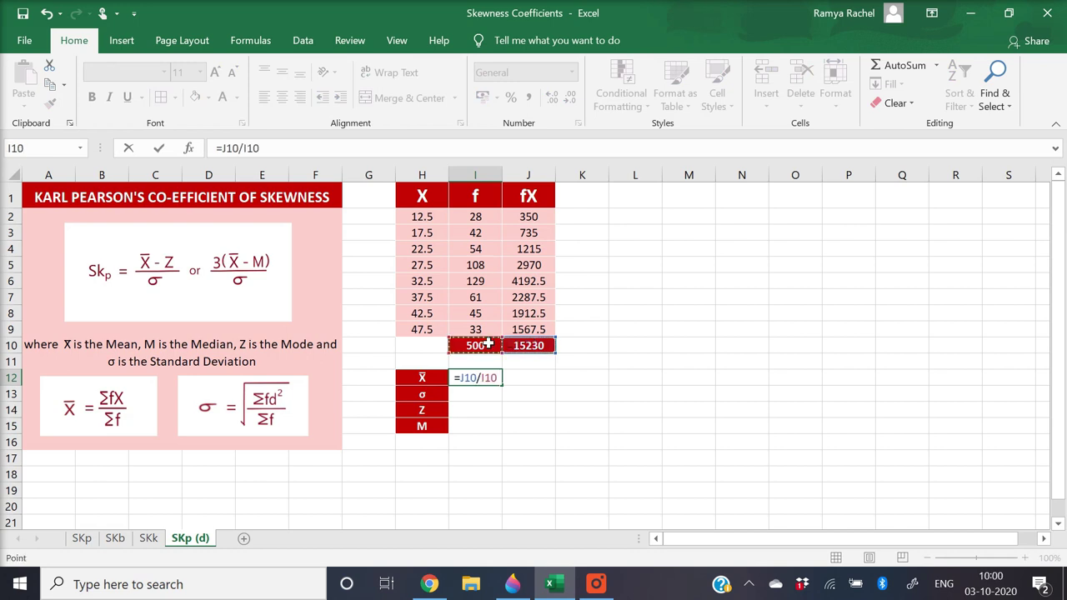
{"action": "key", "text": "Return"}
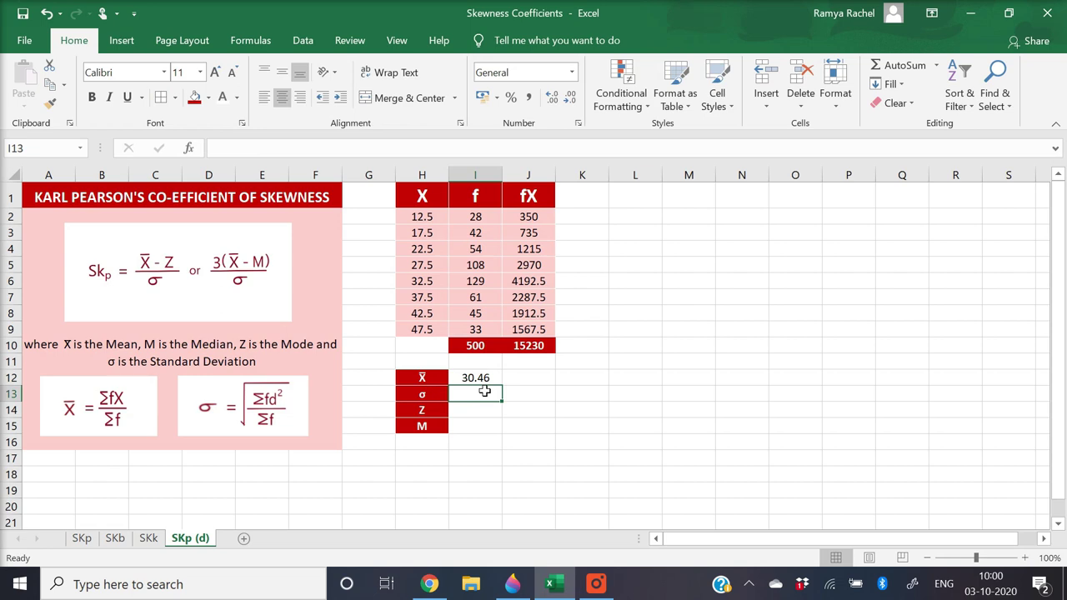
Label K1 as 'd=X-X̄' and widen column K to fit it.
{"action": "left_click", "coordinate": [582, 197]}
{"action": "type", "text": "d"}
{"action": "key", "text": "Return"}
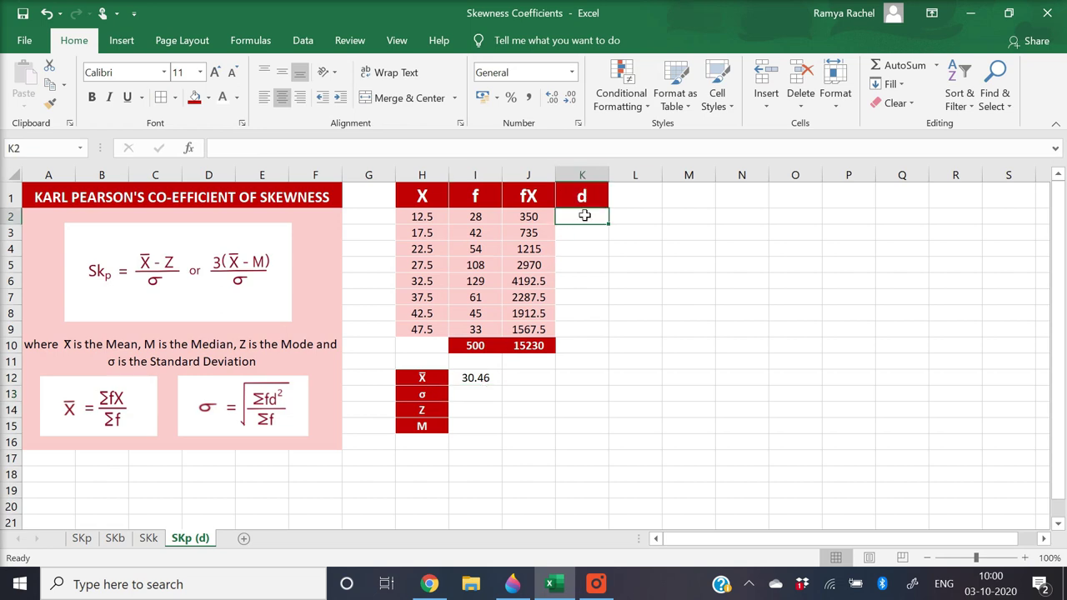
{"action": "double_click", "coordinate": [597, 192]}
{"action": "type", "text": "="}
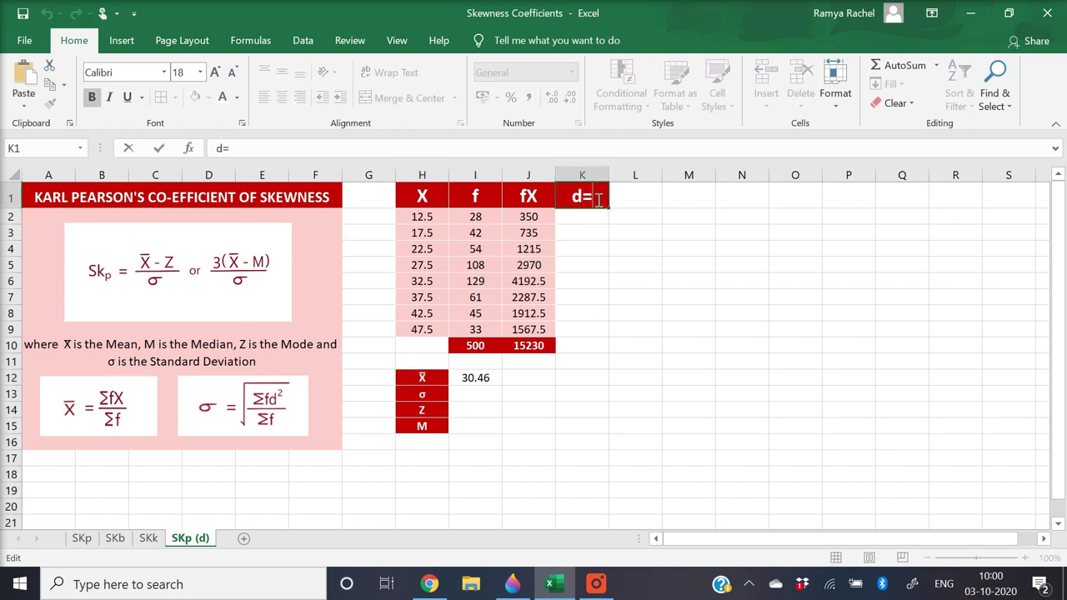
{"action": "type", "text": "X"}
{"action": "type", "text": "-X̄"}
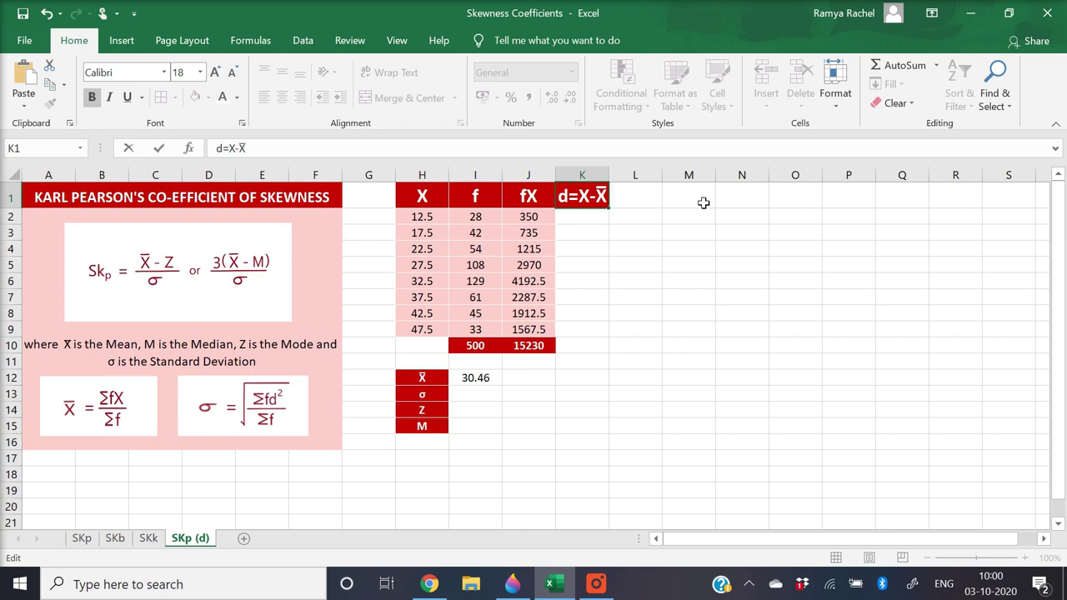
{"action": "key", "text": "Return"}
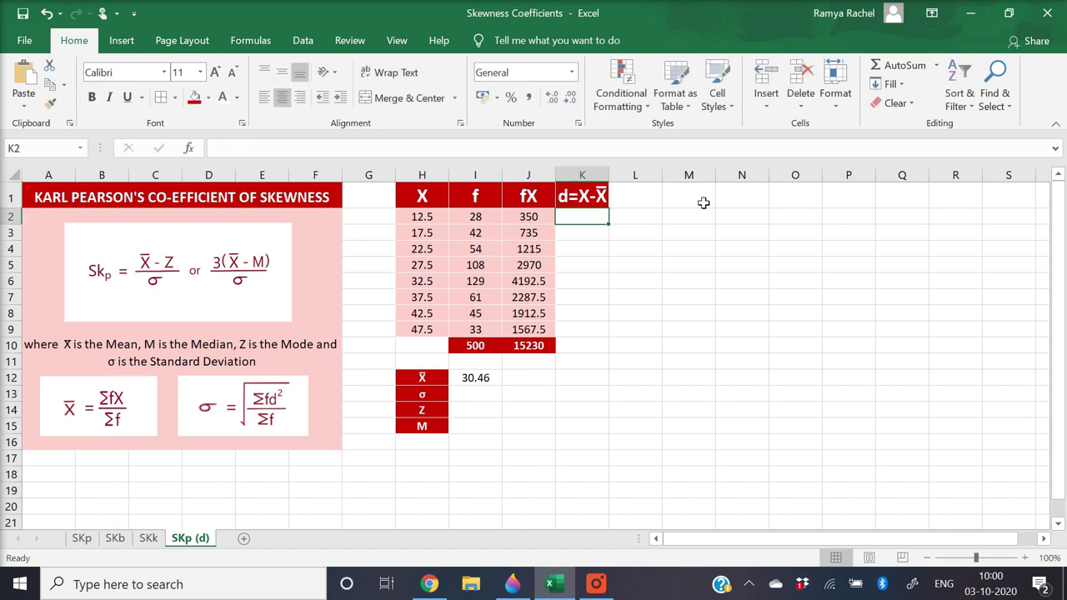
{"action": "left_click_drag", "start_coordinate": [609, 175], "coordinate": [627, 175]}
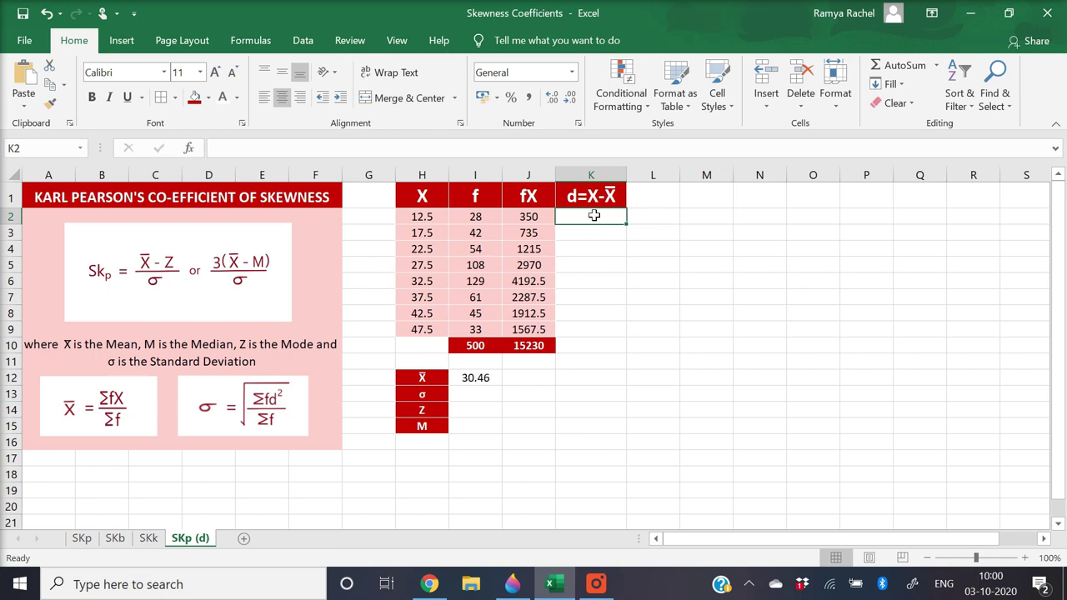
Fill K2:K9 with =H2-$I$12, giving deviations from -17.96 to 17.04.
{"action": "type", "text": "="}
{"action": "left_click", "coordinate": [433, 216]}
{"action": "type", "text": "-"}
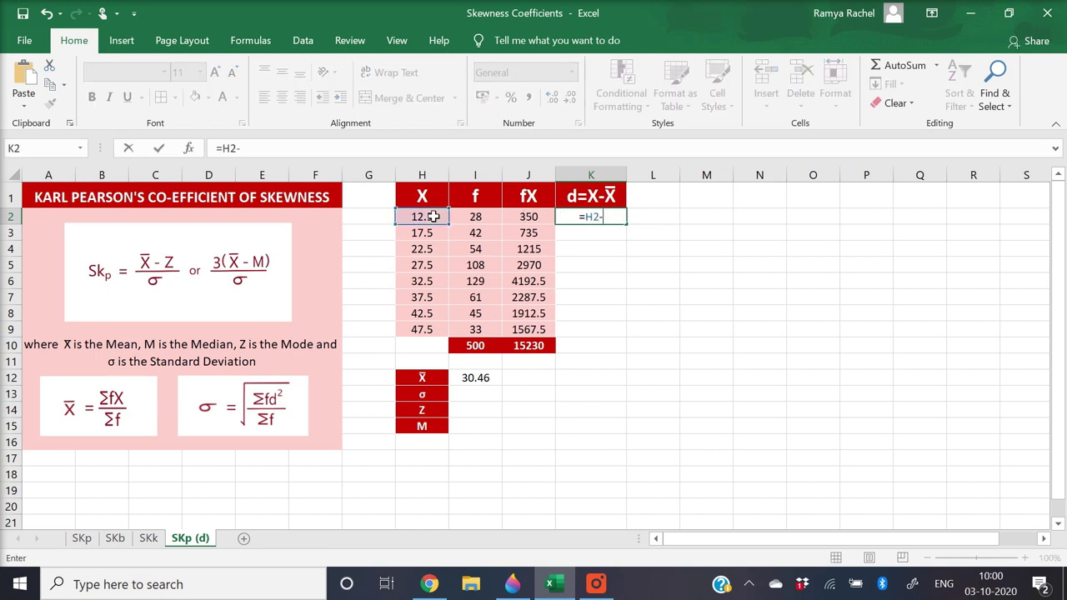
{"action": "left_click", "coordinate": [469, 377]}
{"action": "key", "text": "F2"}
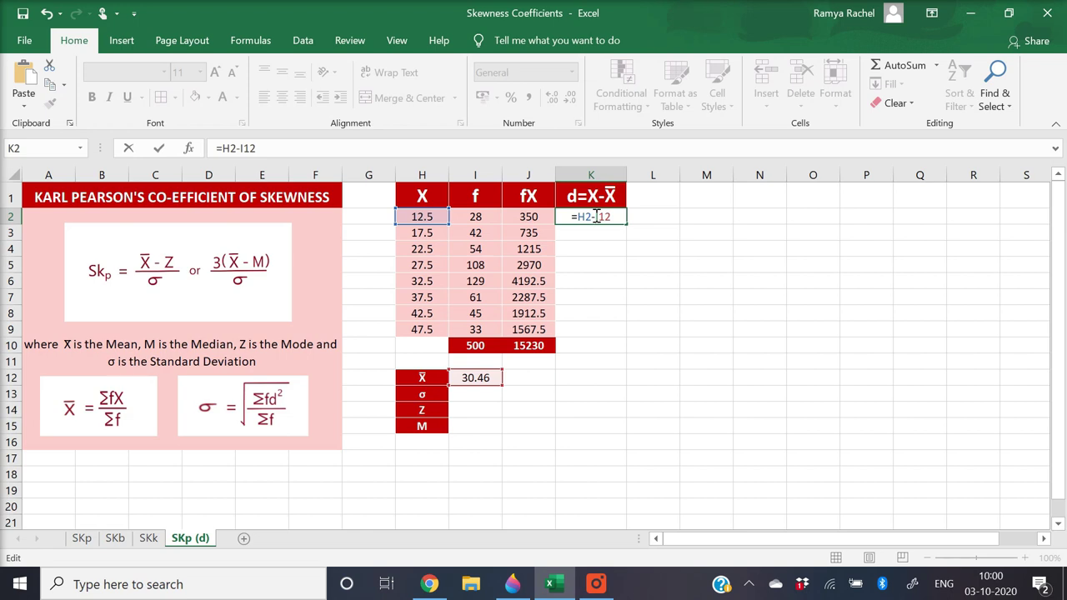
{"action": "type", "text": "$I"}
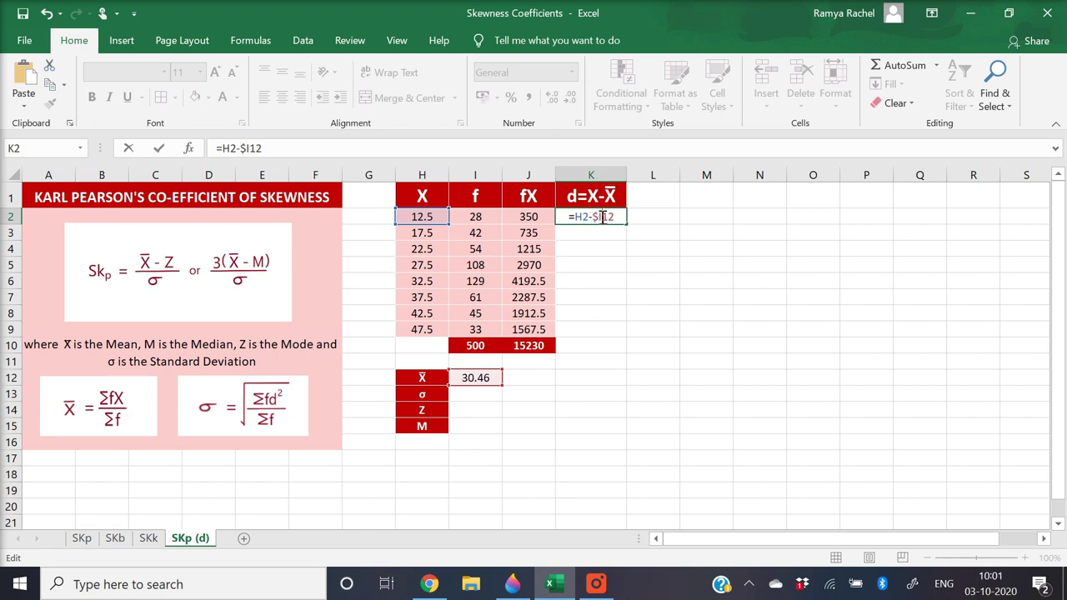
{"action": "type", "text": "$"}
{"action": "key", "text": "Return"}
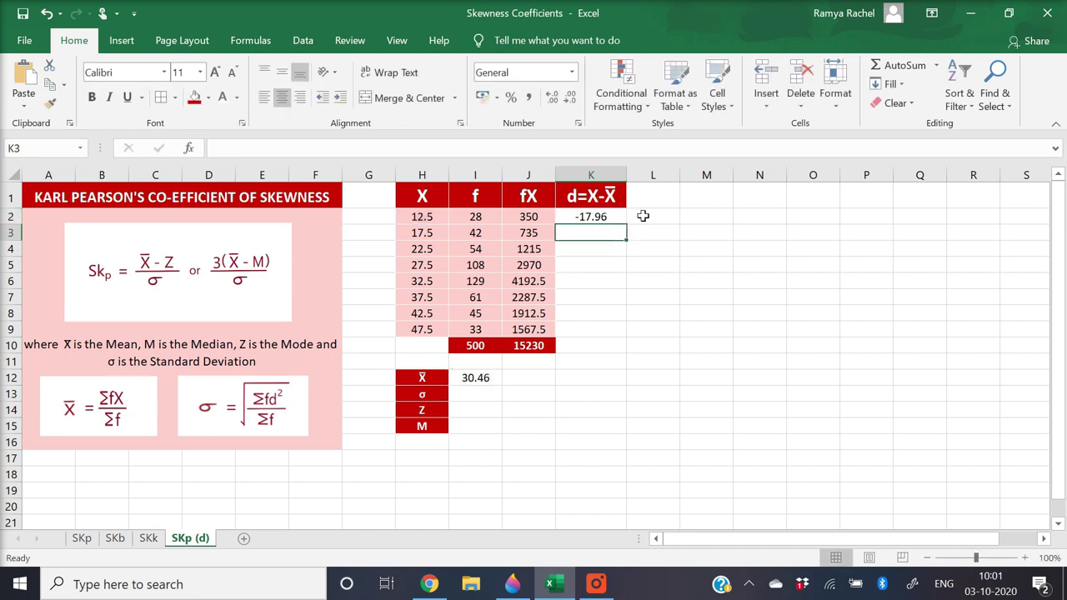
{"action": "left_click", "coordinate": [611, 217]}
{"action": "double_click", "coordinate": [627, 225]}
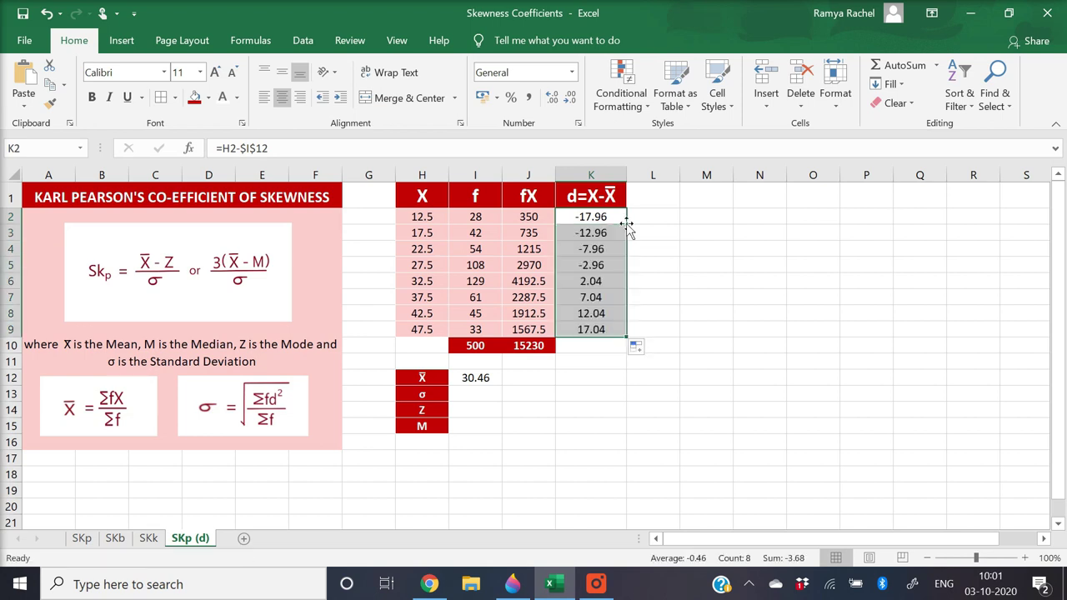
{"action": "left_click", "coordinate": [649, 198]}
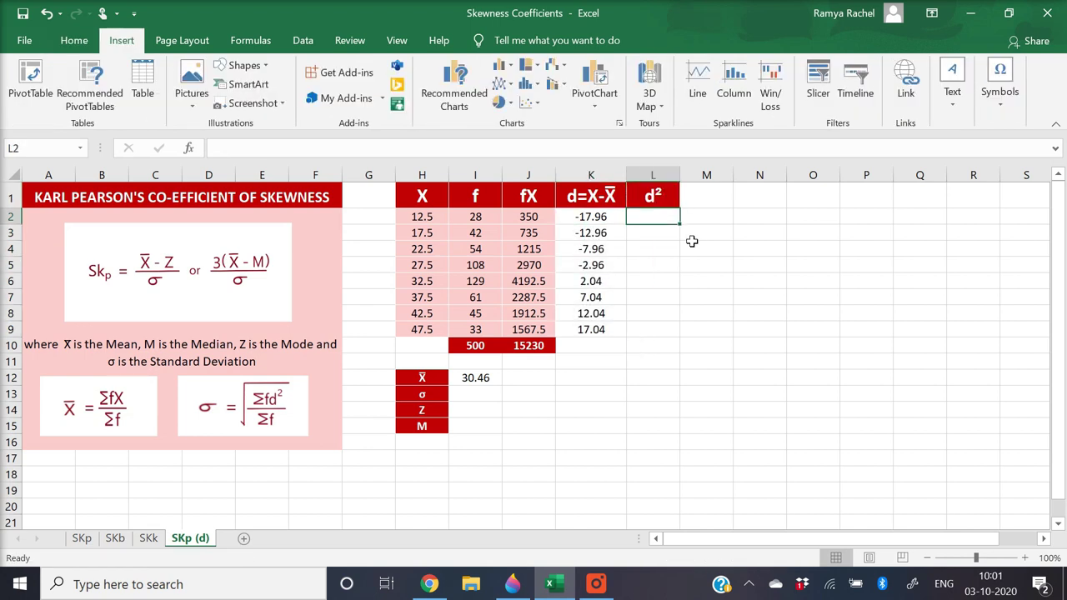
Fill L2:L9 with =K2*K2, starting at 322.5616.
{"action": "type", "text": "="}
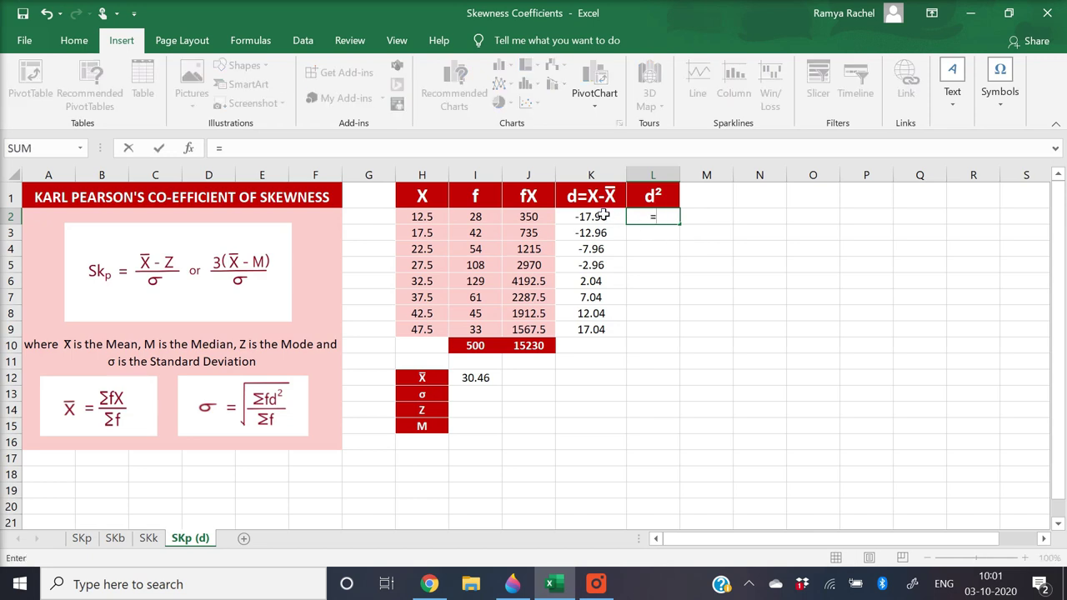
{"action": "left_click", "coordinate": [602, 215]}
{"action": "type", "text": "*"}
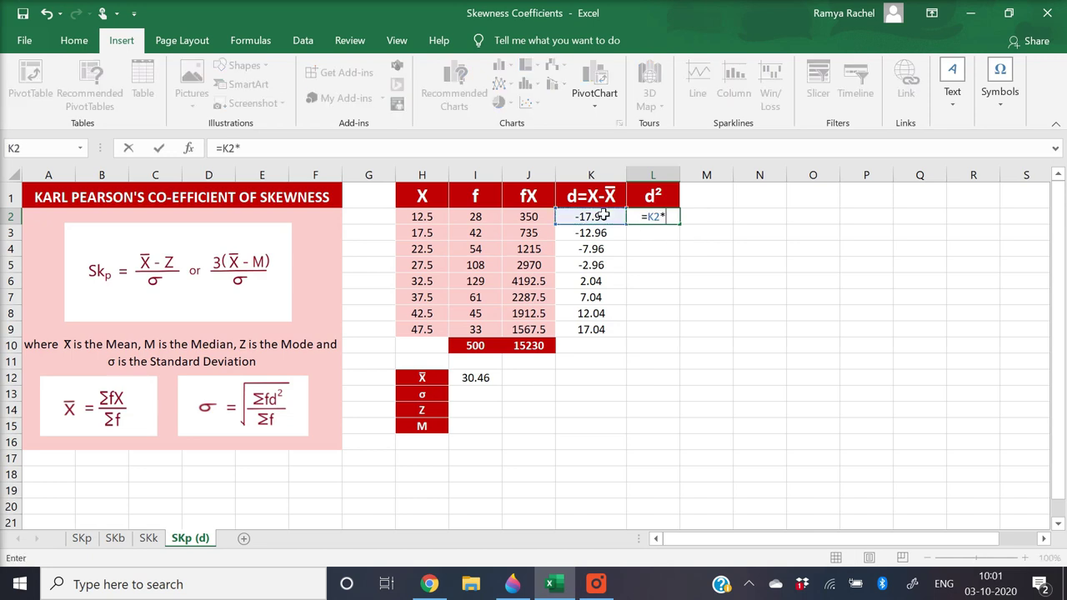
{"action": "left_click", "coordinate": [602, 216]}
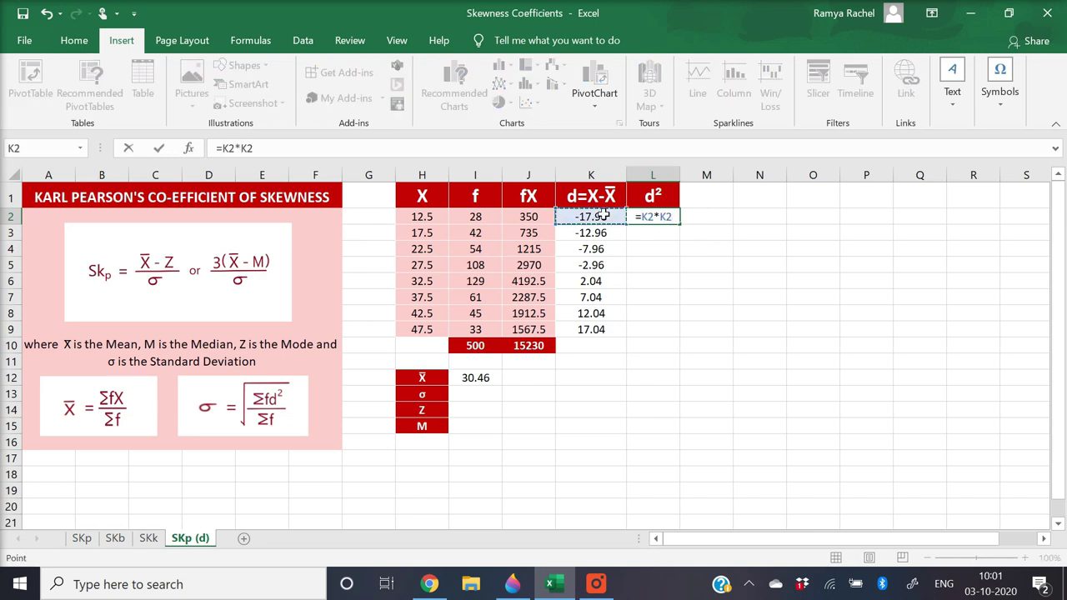
{"action": "key", "text": "Return"}
{"action": "left_click", "coordinate": [653, 216]}
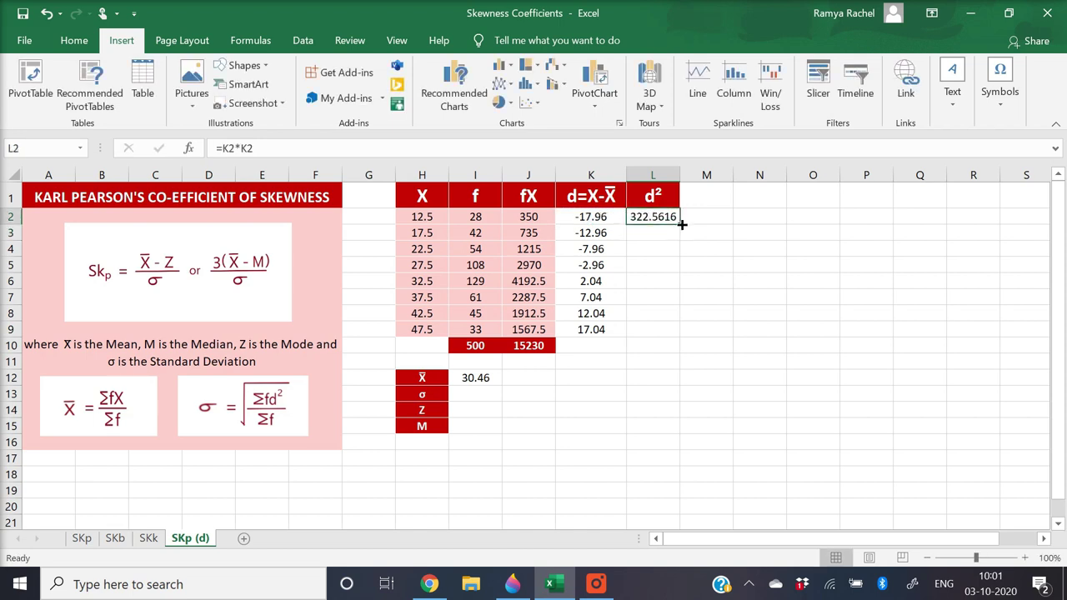
{"action": "double_click", "coordinate": [681, 225]}
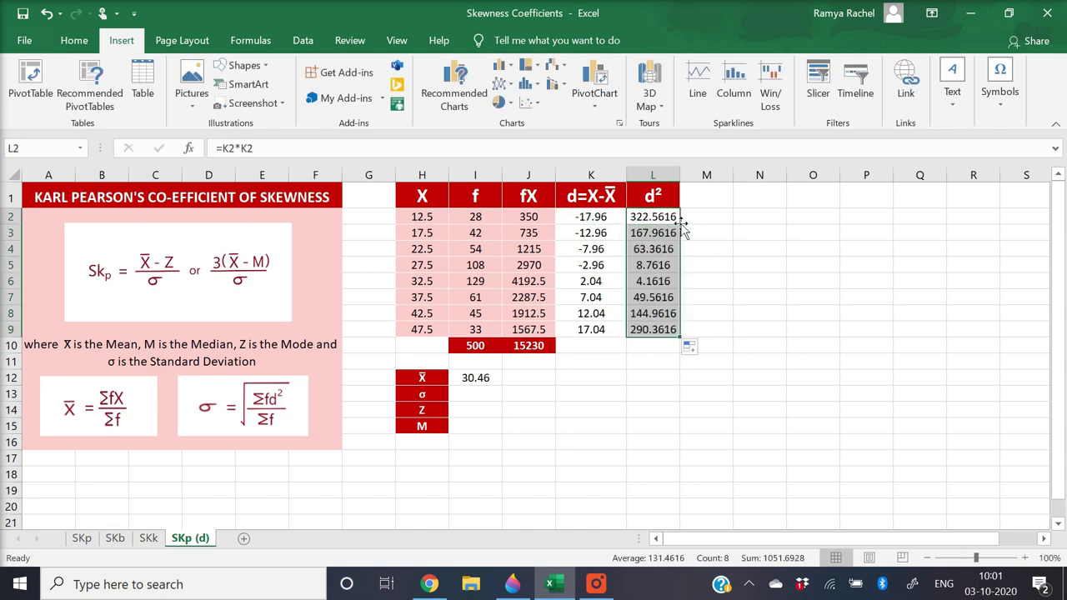
{"action": "type", "text": "="}
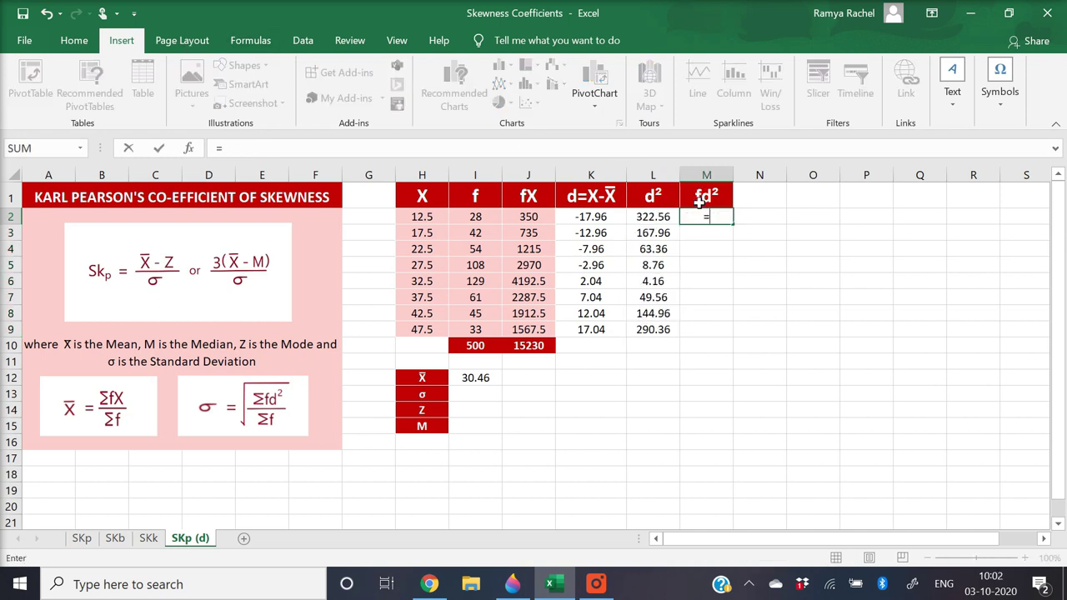
Fill the fd² column M2:M9 with =I2*L2.
{"action": "left_click", "coordinate": [488, 214]}
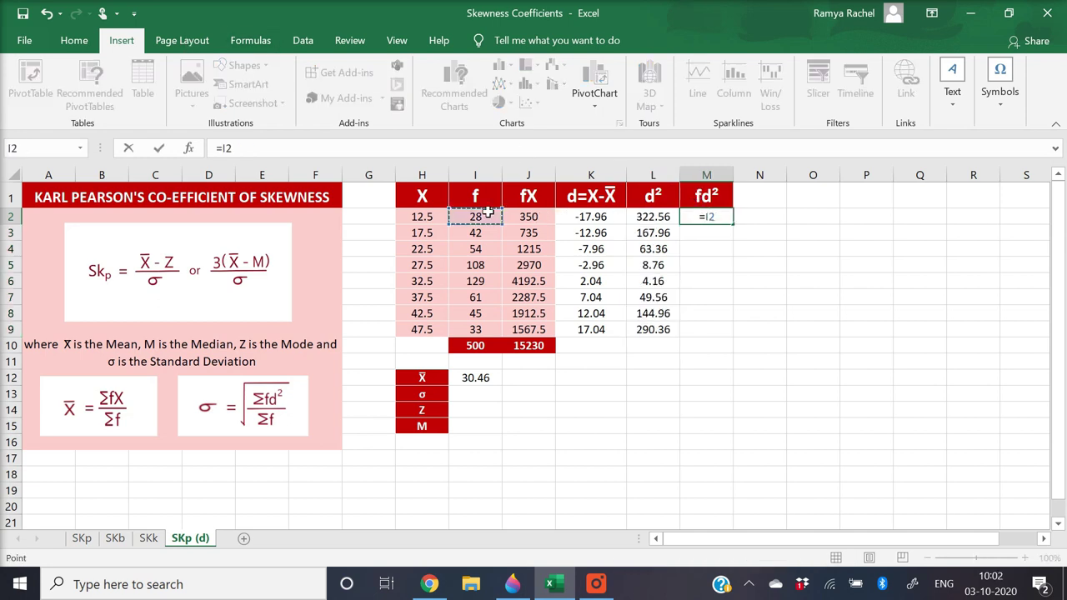
{"action": "type", "text": "*"}
{"action": "left_click", "coordinate": [650, 216]}
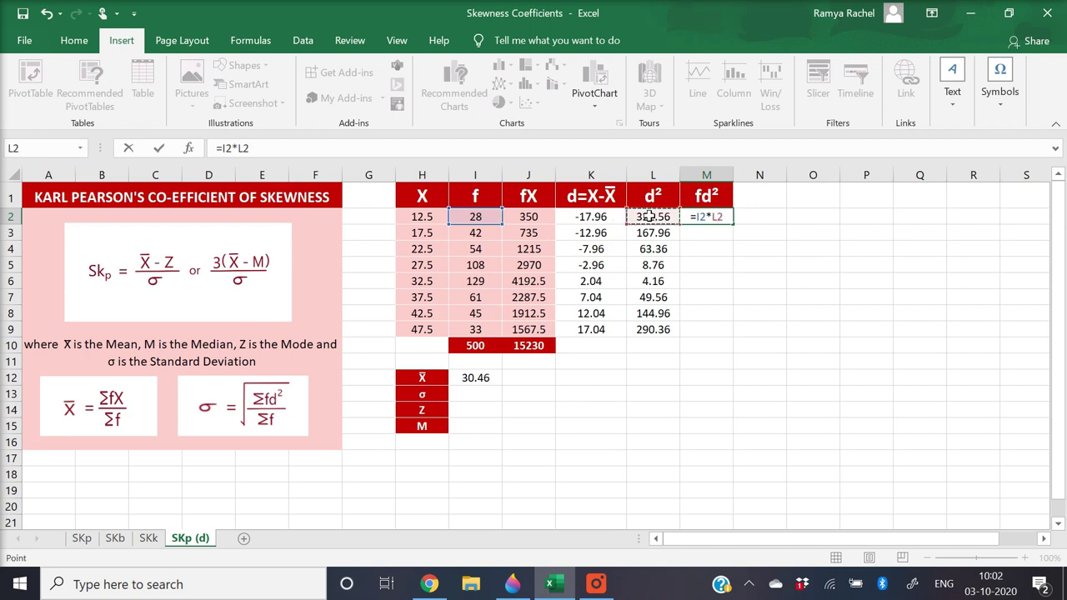
{"action": "key", "text": "Return"}
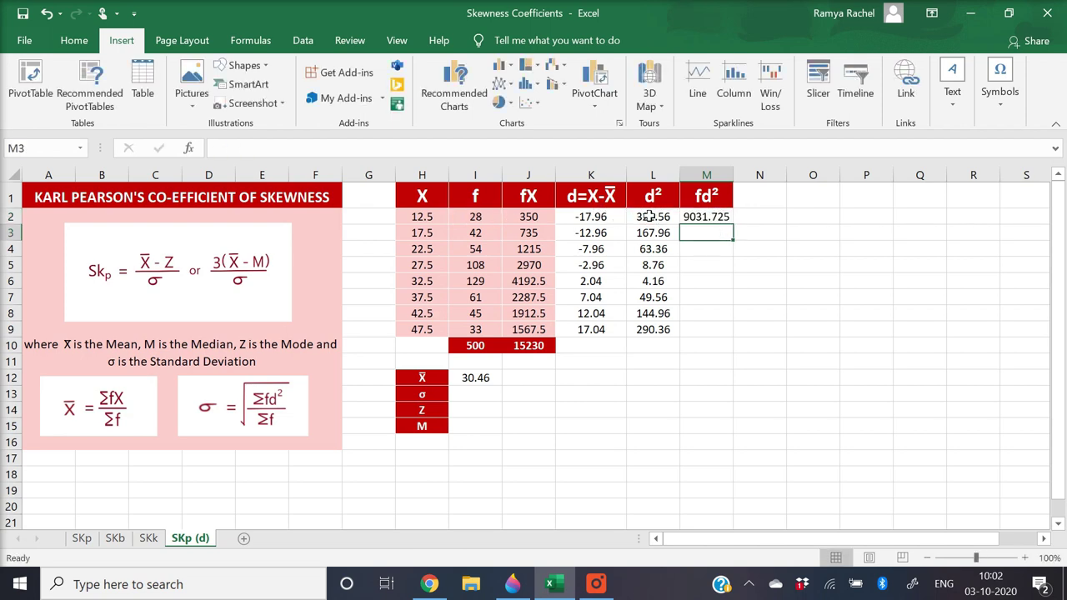
{"action": "left_click", "coordinate": [726, 216]}
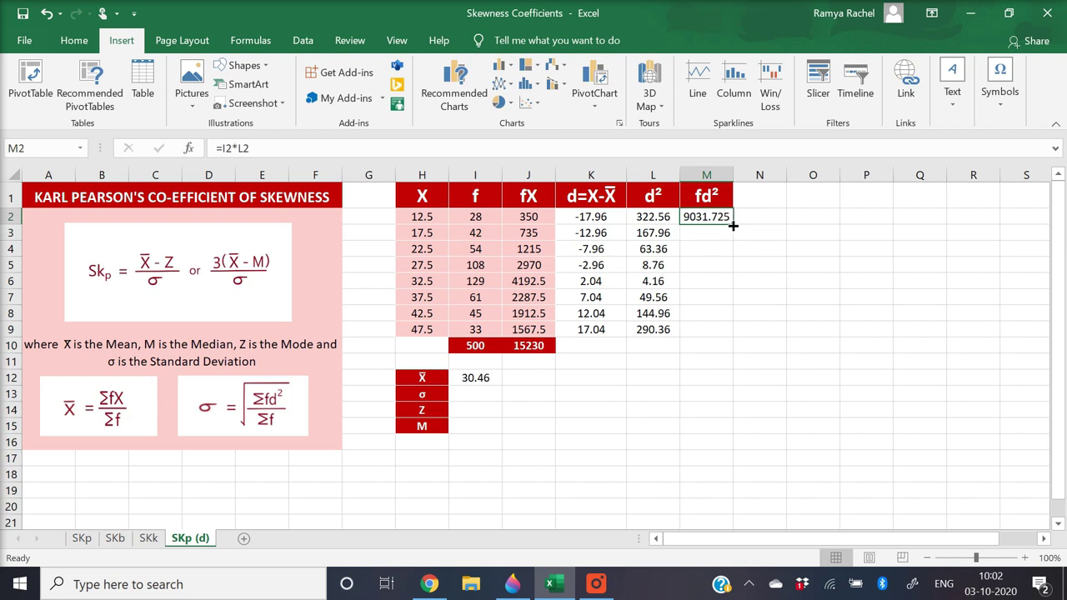
{"action": "double_click", "coordinate": [733, 224]}
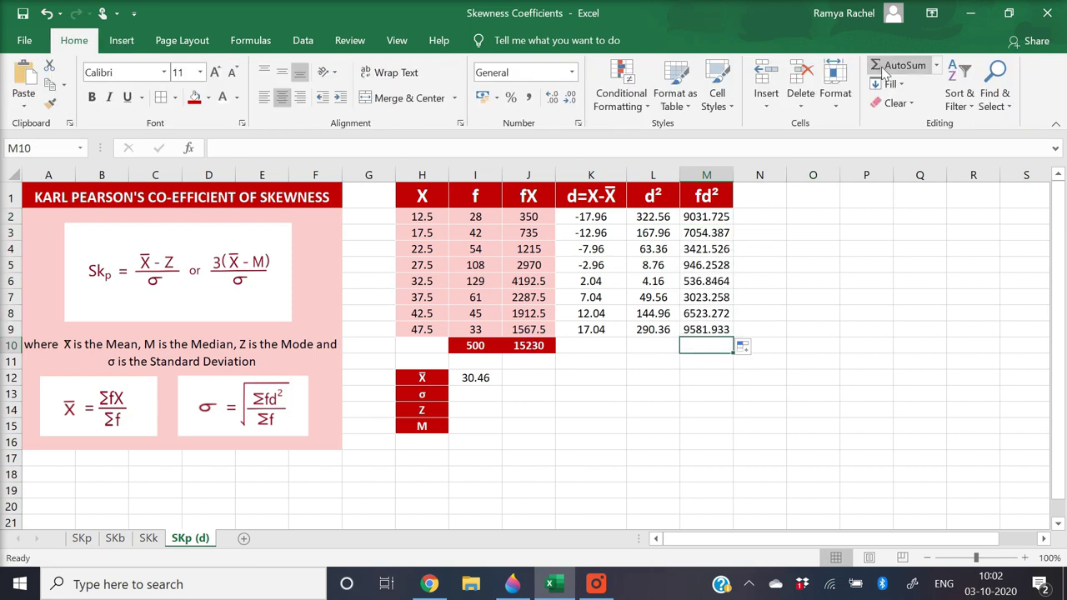
AutoSum the fd² column in M10 to 40119.2 and begin the σ formula in I13.
{"action": "left_click", "coordinate": [884, 67]}
{"action": "key", "text": "Return"}
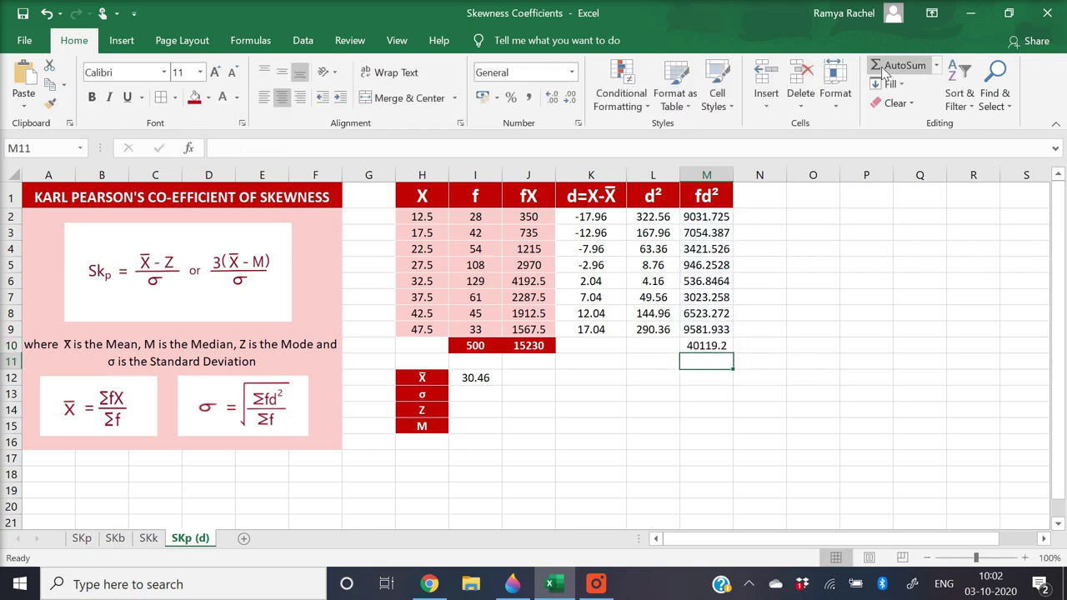
{"action": "left_click", "coordinate": [479, 392]}
{"action": "type", "text": "="}
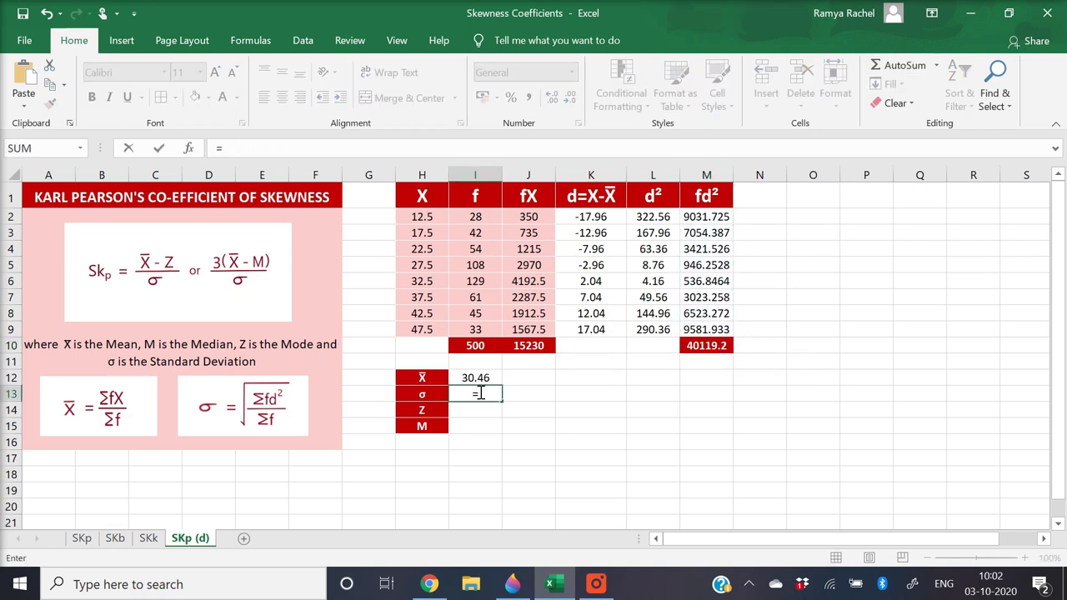
{"action": "type", "text": "d"}
Enter =SQRT(M10/I10) in I13 for the standard deviation σ.
{"action": "key", "text": "BackSpace"}
{"action": "type", "text": "SQRT"}
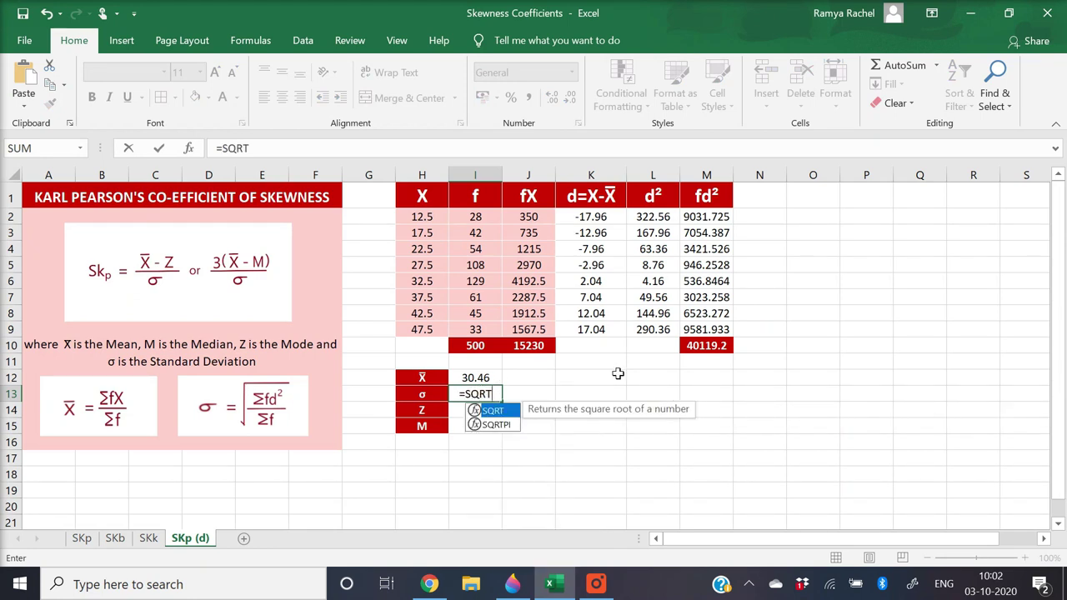
{"action": "type", "text": "("}
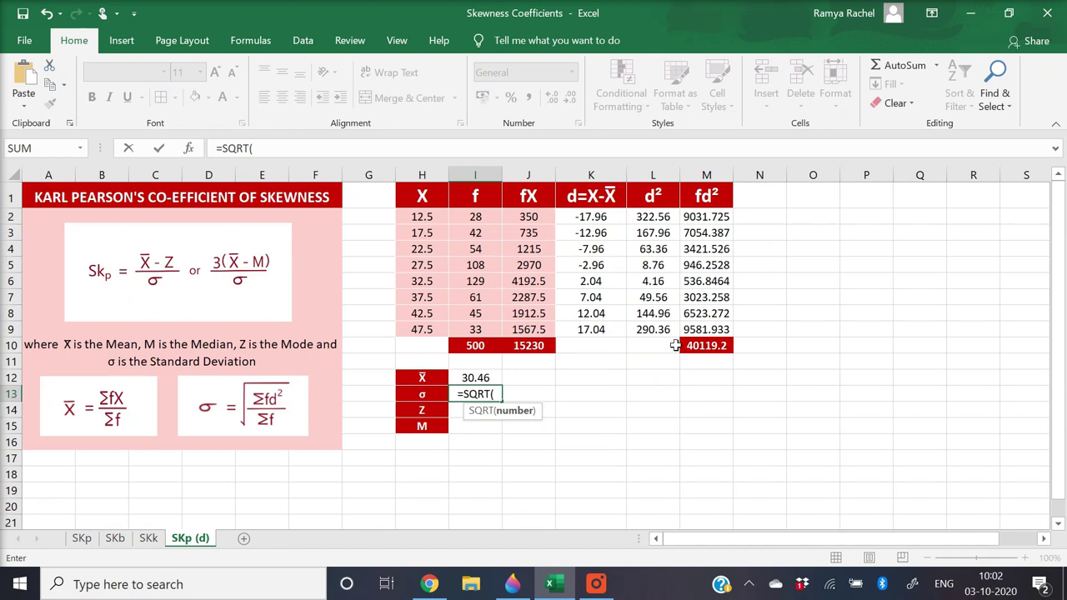
{"action": "left_click", "coordinate": [691, 345]}
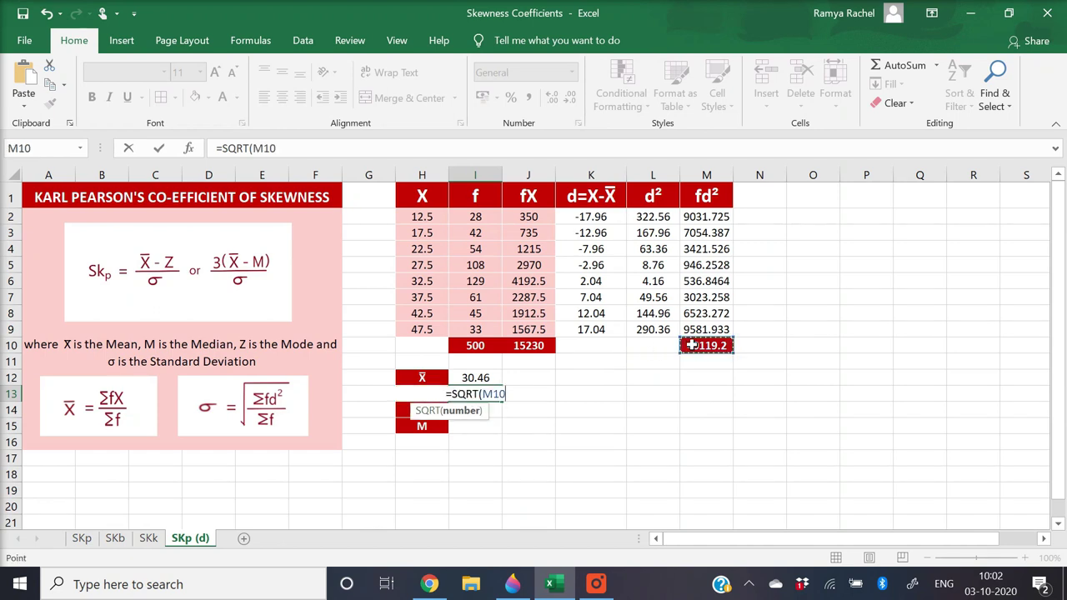
{"action": "type", "text": "/"}
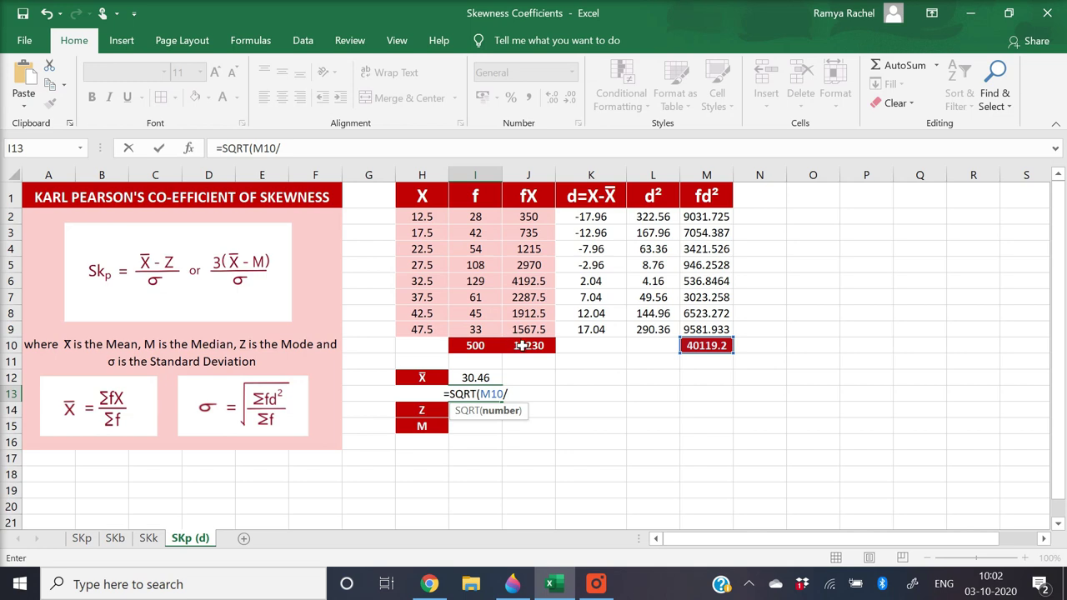
{"action": "left_click", "coordinate": [497, 347]}
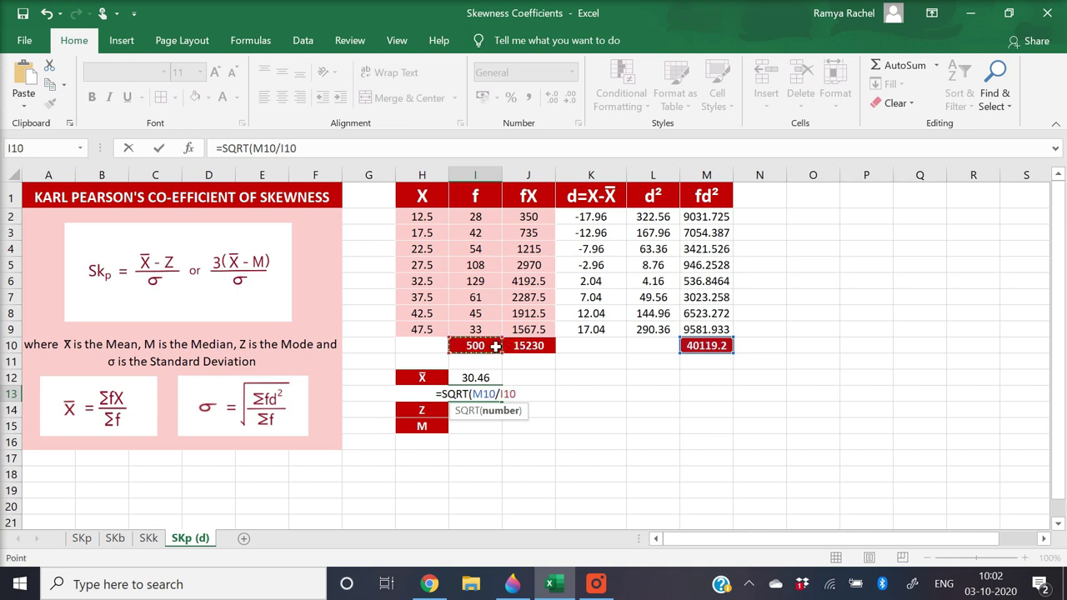
{"action": "type", "text": ")"}
{"action": "key", "text": "Return"}
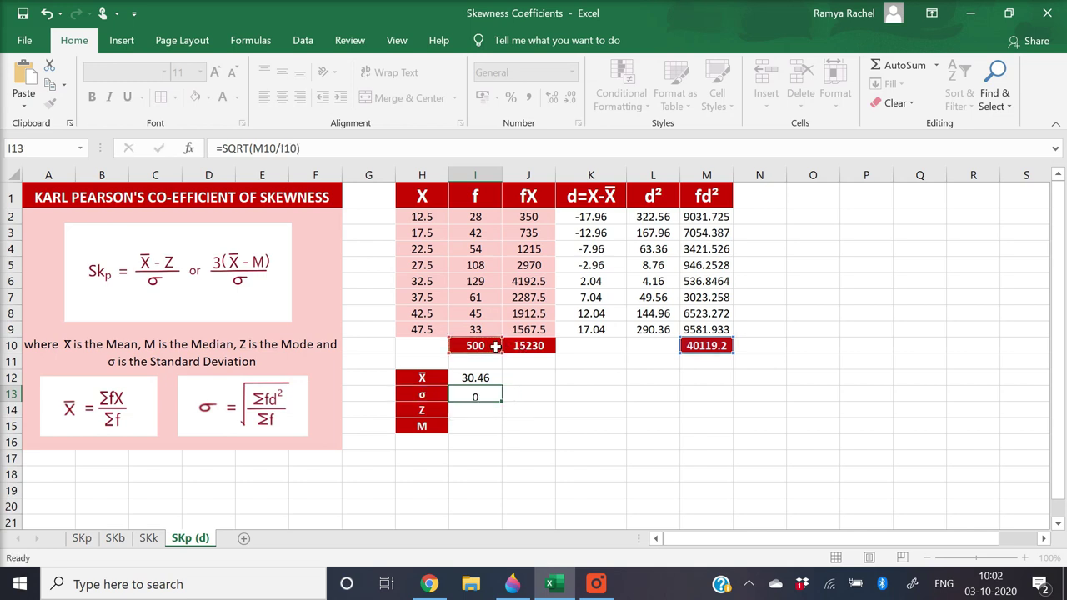
Reduce σ's displayed decimals so it shows 8.96.
{"action": "left_click", "coordinate": [486, 395]}
{"action": "left_click", "coordinate": [570, 98]}
{"action": "left_click", "coordinate": [570, 98]}
{"action": "left_click", "coordinate": [571, 99]}
{"action": "left_click", "coordinate": [571, 98]}
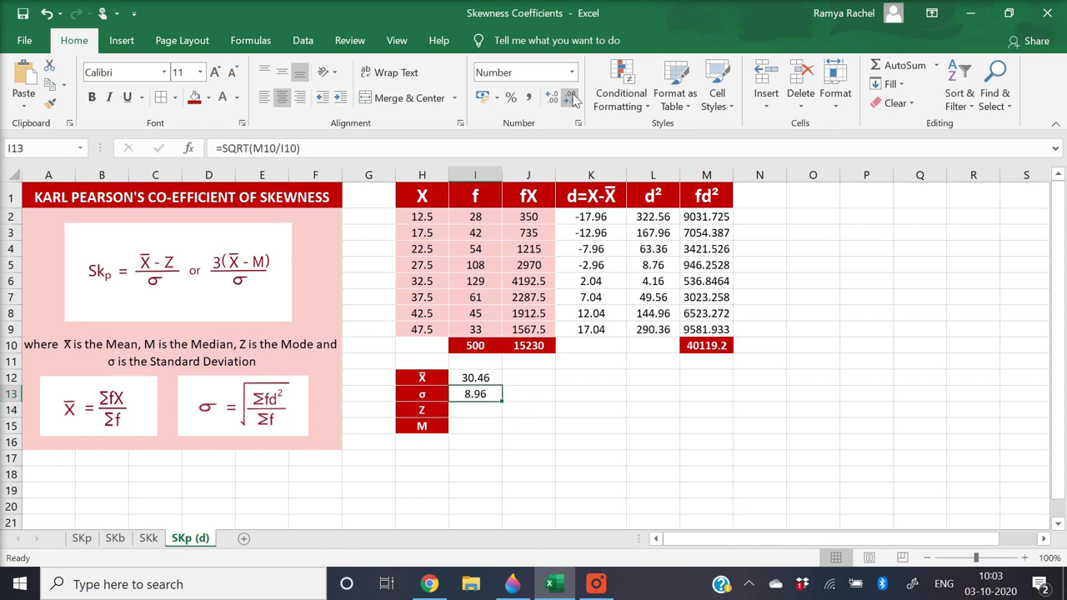
Start typing a mode explanation note in I14, then cancel it.
{"action": "left_click", "coordinate": [474, 411]}
{"action": "type", "text": "Mo"}
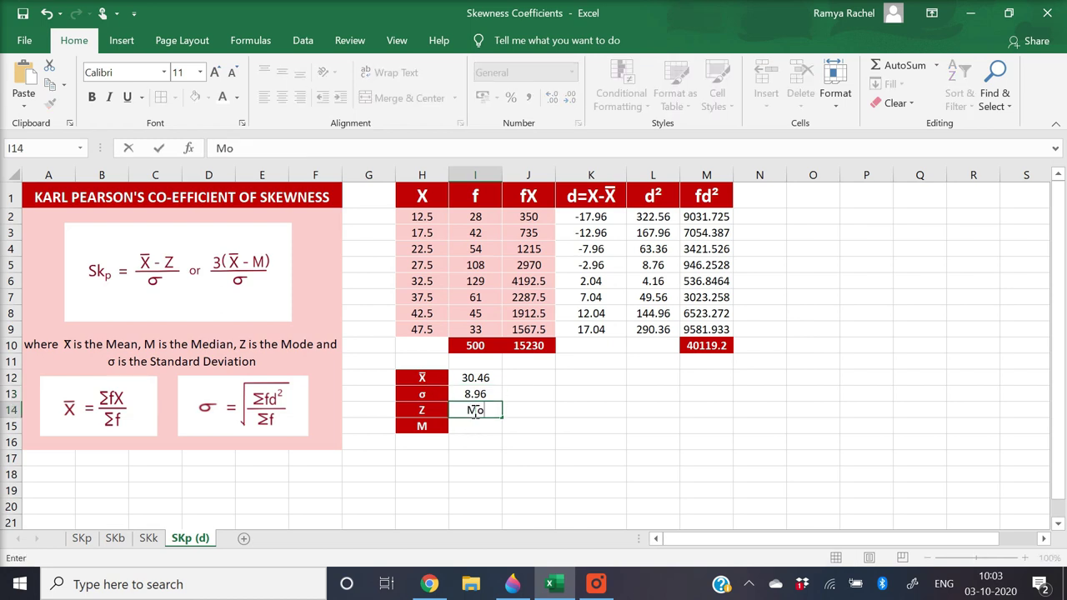
{"action": "type", "text": "de is the "}
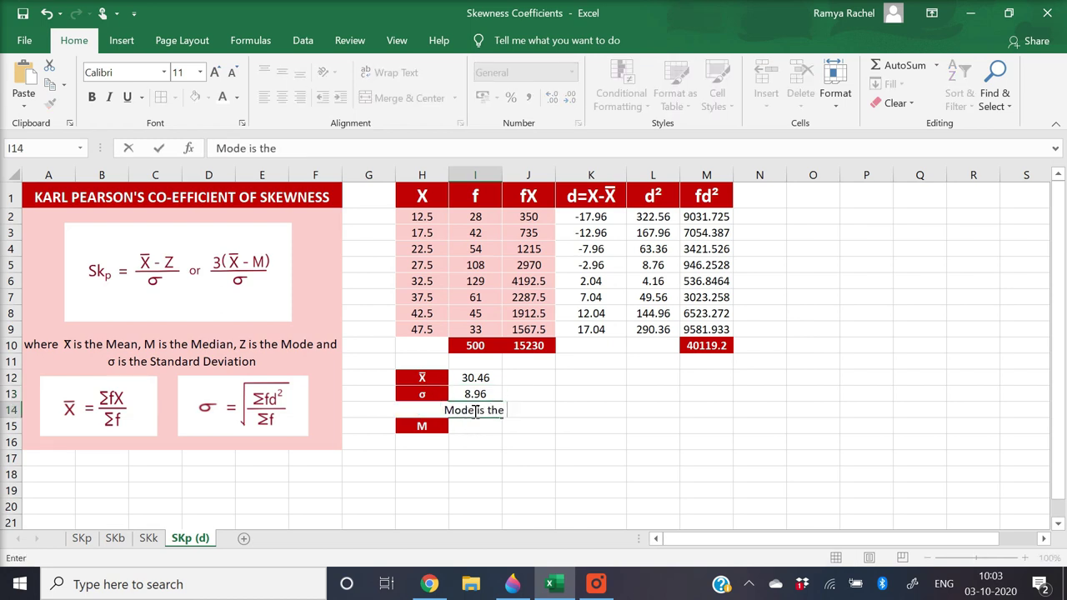
{"action": "type", "text": "X value with the highest frequency"}
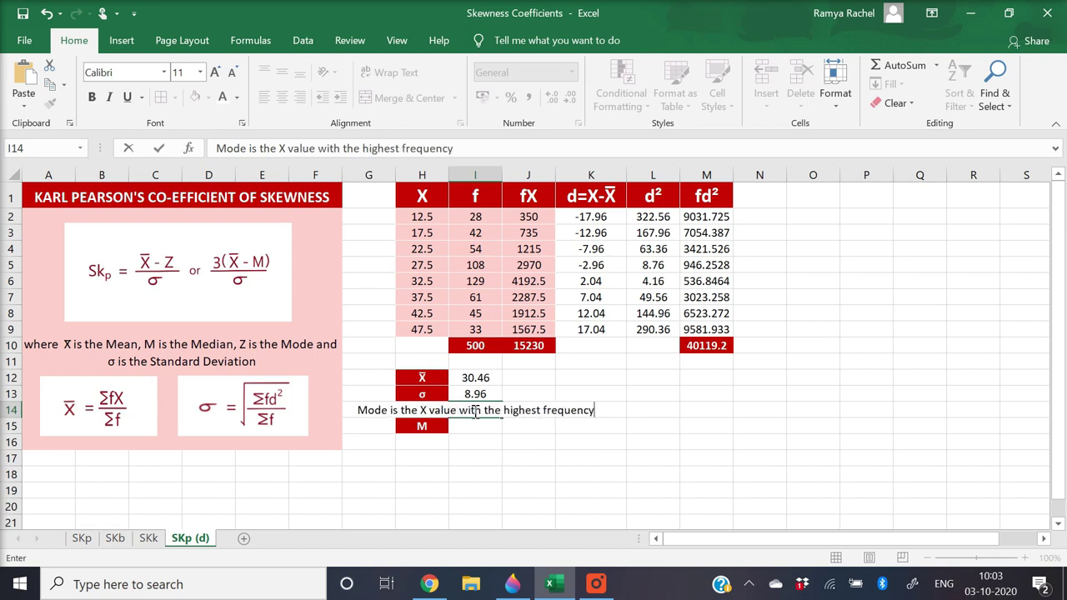
{"action": "key", "text": "Escape"}
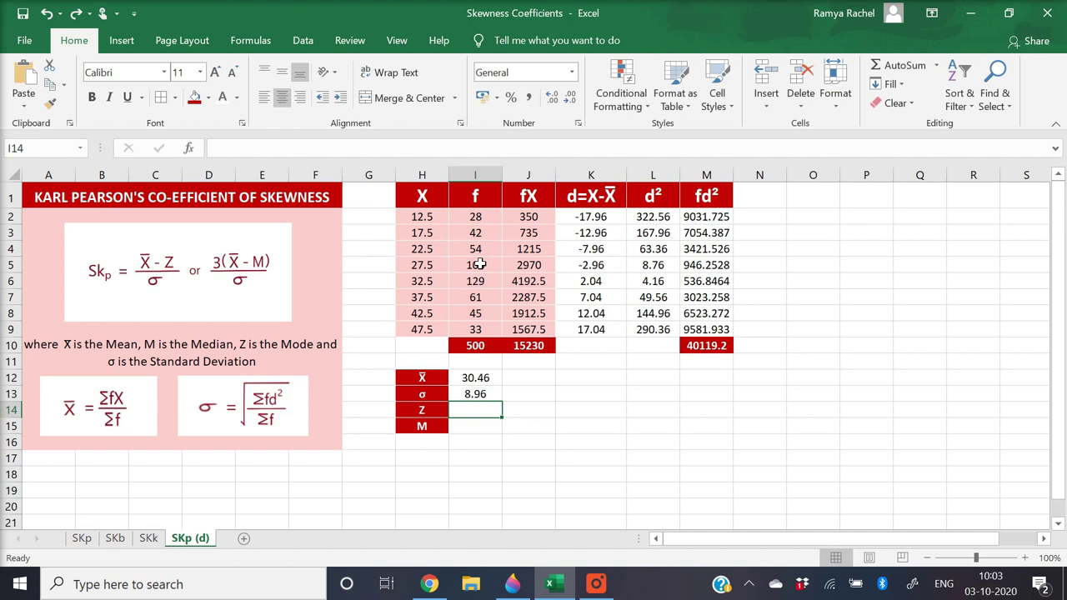
Highlight the modal row (32.5, frequency 129) in red and enter 32.5 as mode Z.
{"action": "left_click", "coordinate": [480, 284]}
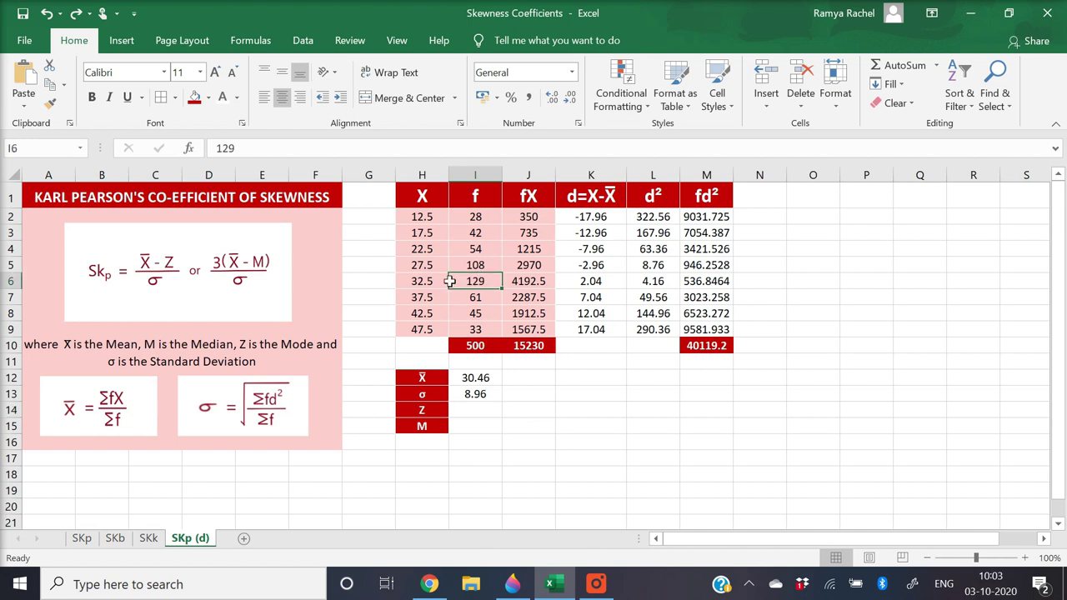
{"action": "left_click_drag", "start_coordinate": [480, 284], "coordinate": [442, 282]}
{"action": "key", "text": "F4"}
{"action": "left_click", "coordinate": [477, 402]}
{"action": "type", "text": "32.5"}
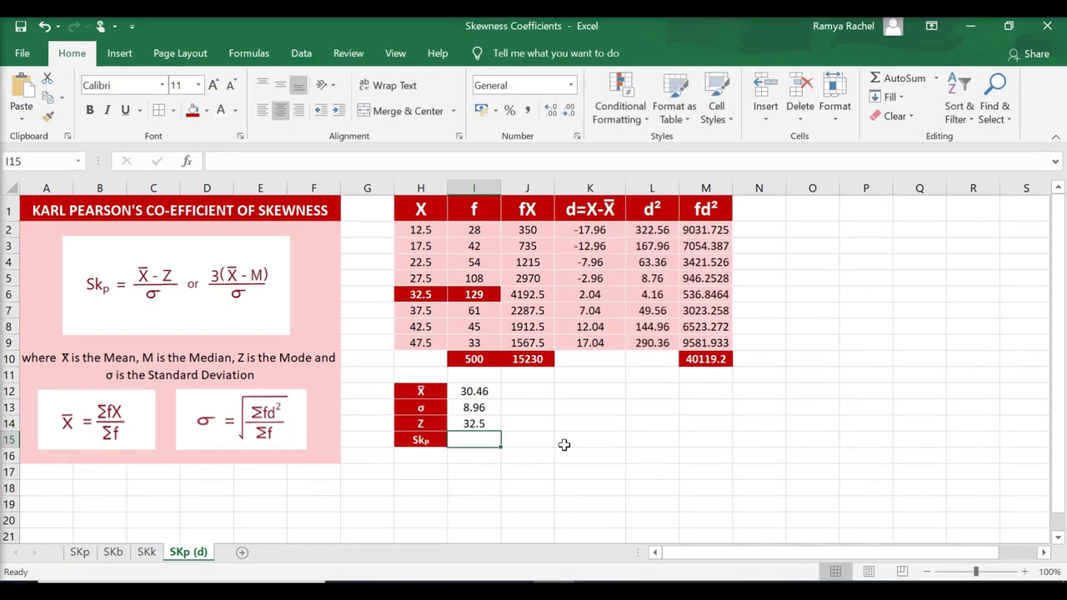
{"action": "type", "text": "="}
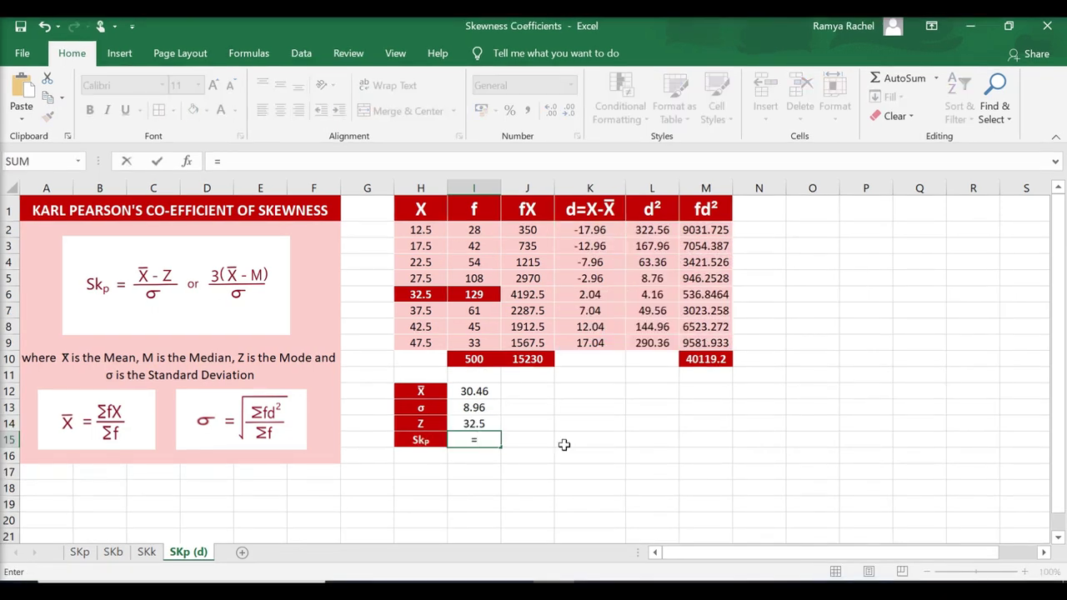
{"action": "type", "text": "("}
Complete =(I12-I14)/I13 in I15, giving a skewness Skp of -0.22774.
{"action": "left_click", "coordinate": [465, 395]}
{"action": "type", "text": "-"}
{"action": "left_click", "coordinate": [472, 423]}
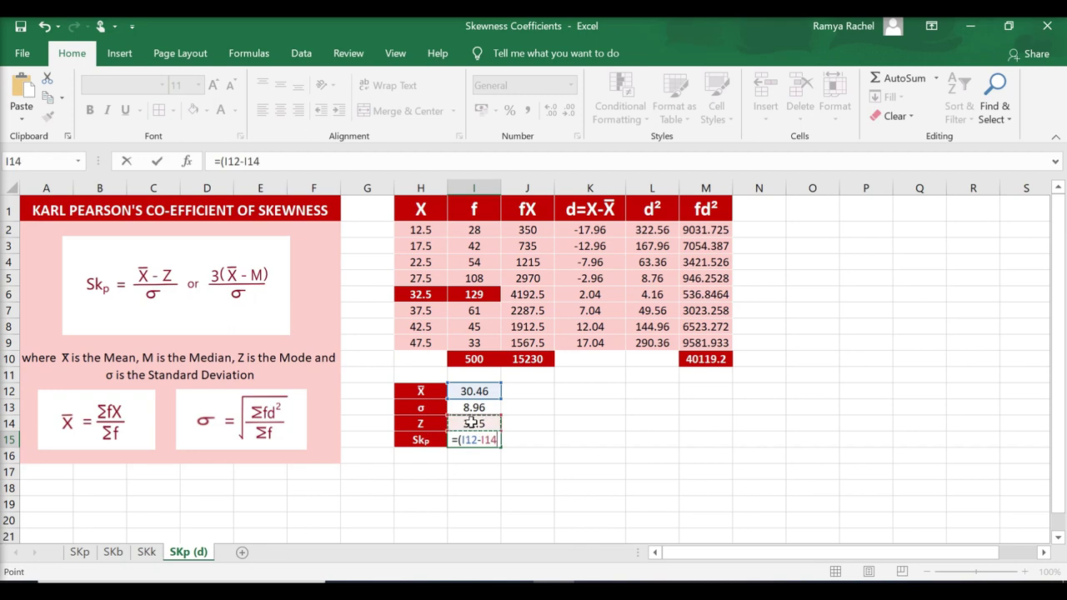
{"action": "type", "text": ")/"}
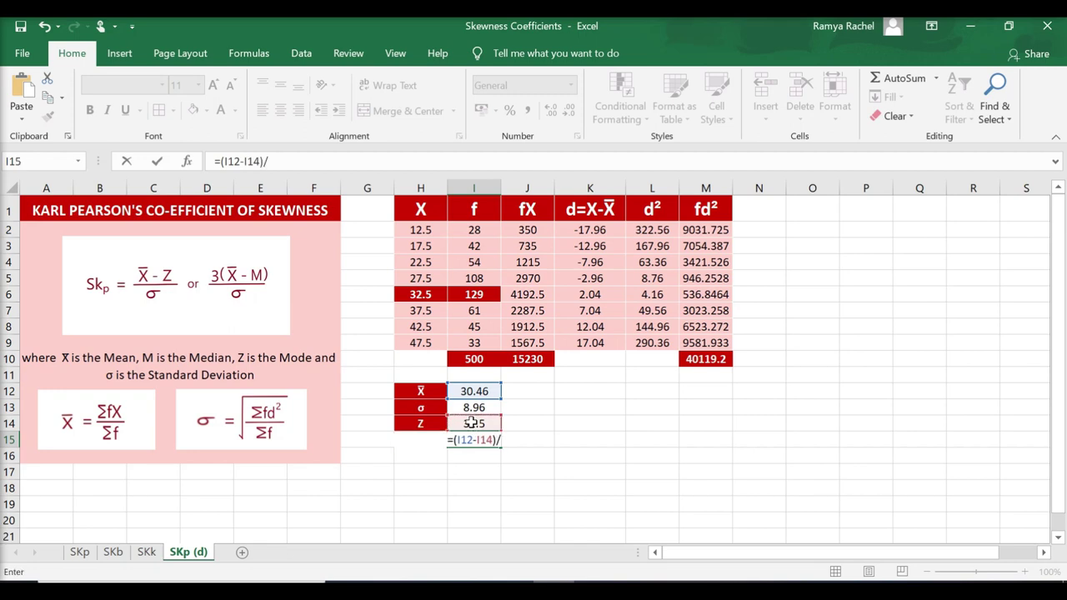
{"action": "left_click", "coordinate": [472, 407]}
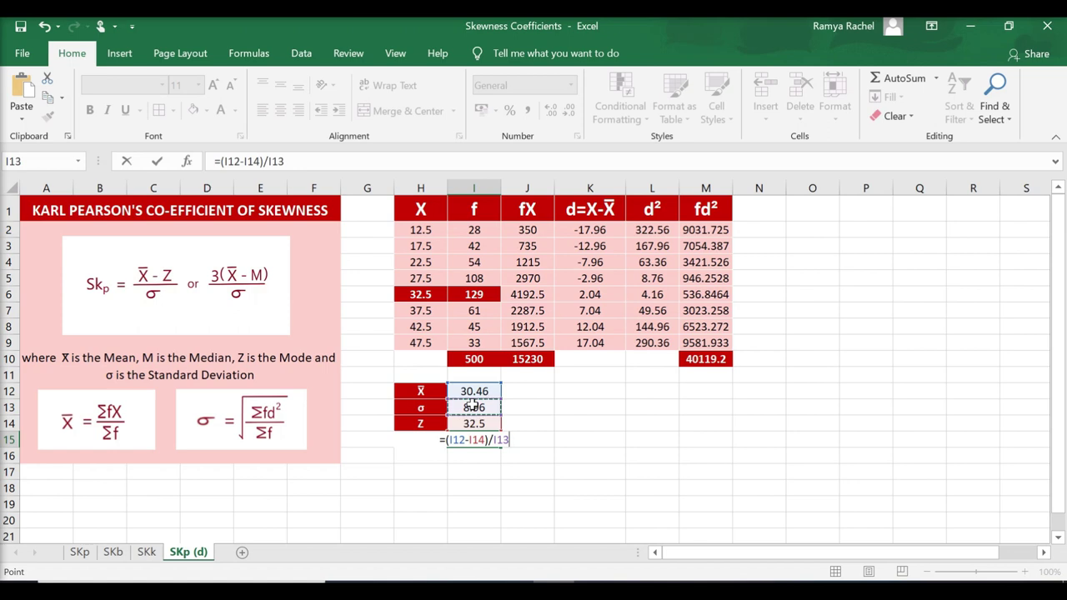
{"action": "key", "text": "Return"}
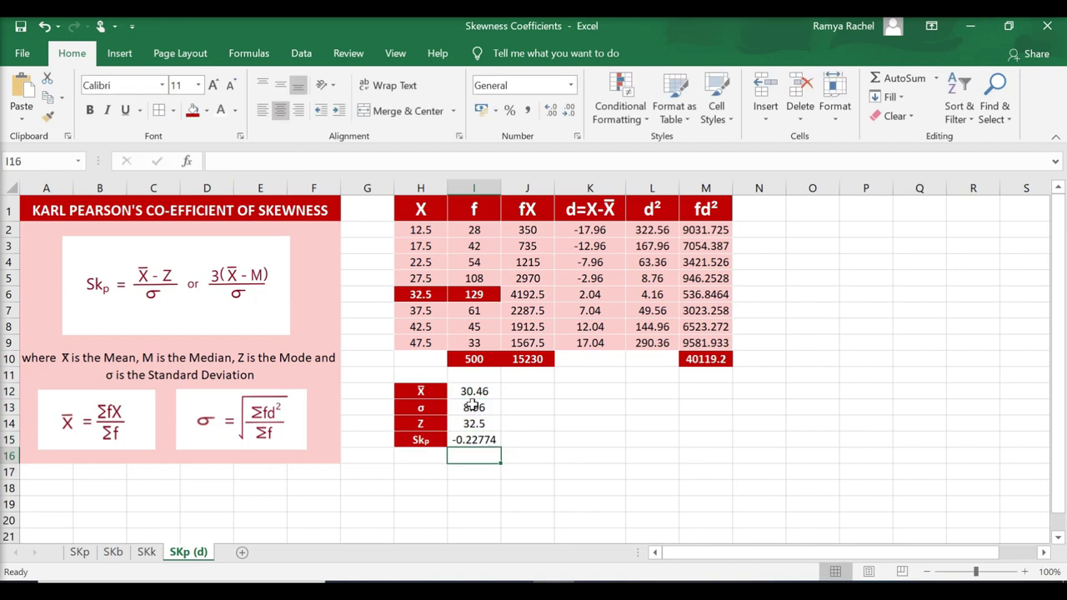